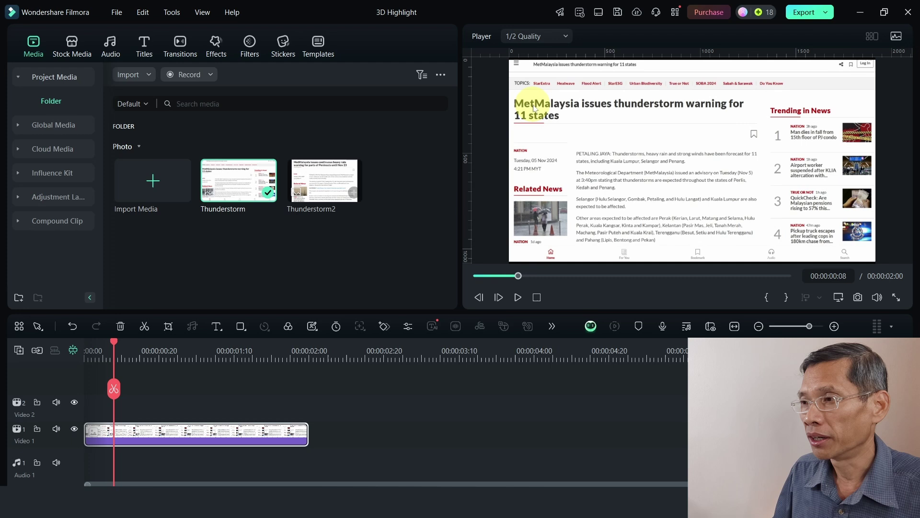
Step: Scrub the playhead in the article clip to frame 00:00:00:08
drag(115, 343, 125, 371)
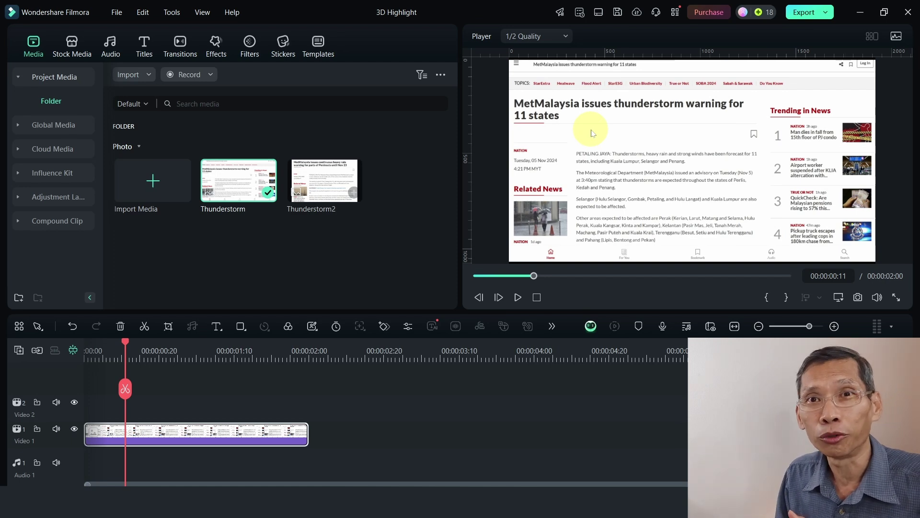
click(99, 364)
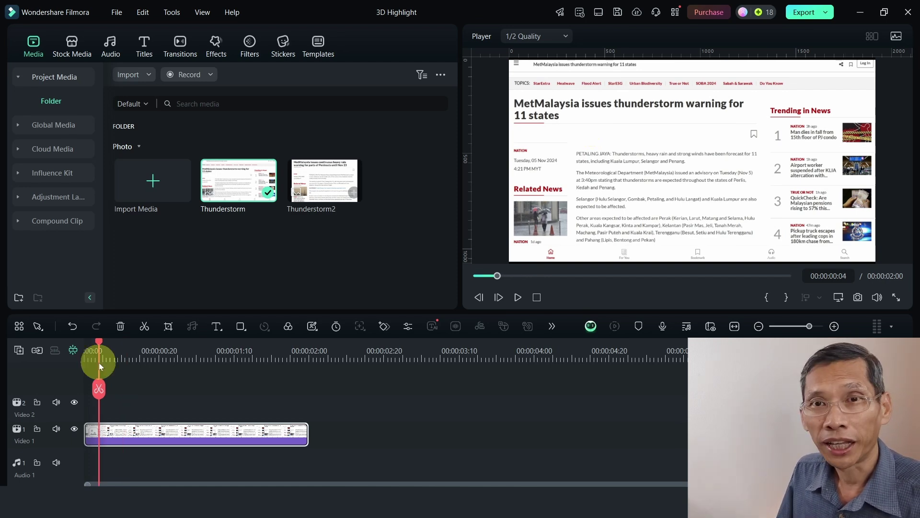
drag(100, 361, 114, 352)
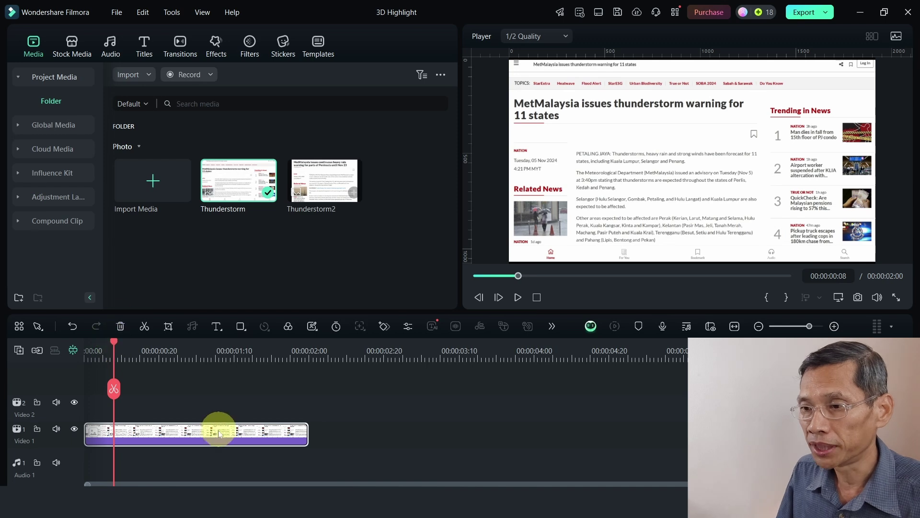
Step: Place the Vitality Yellow solid on Video 2, keeping the 1920 x 1080 30fps project settings
click(72, 54)
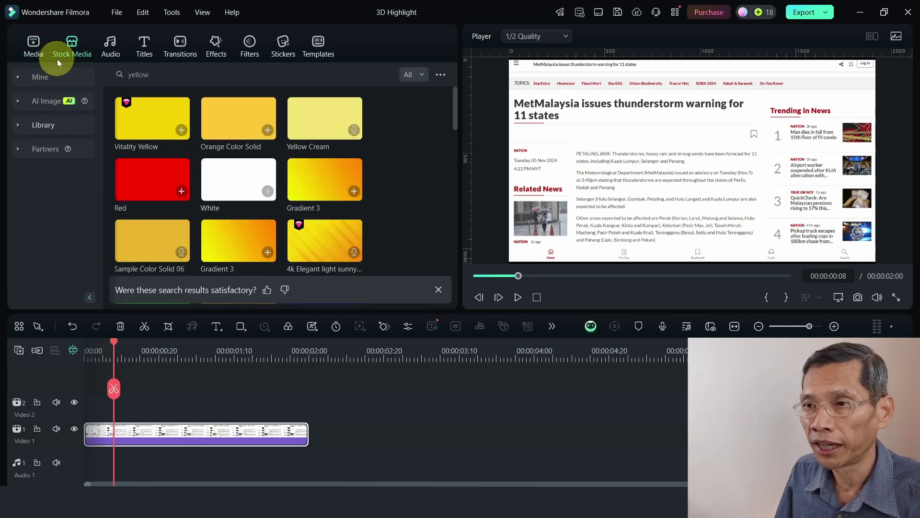
click(19, 125)
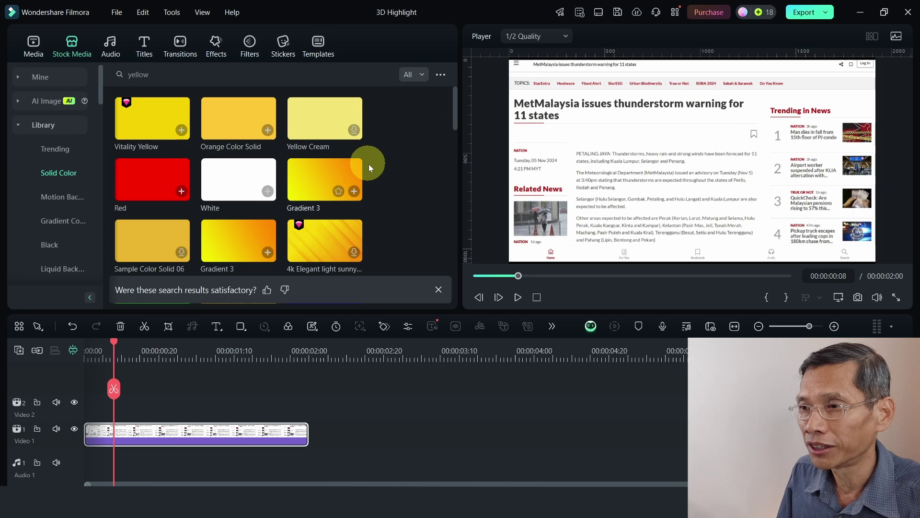
drag(142, 122, 138, 416)
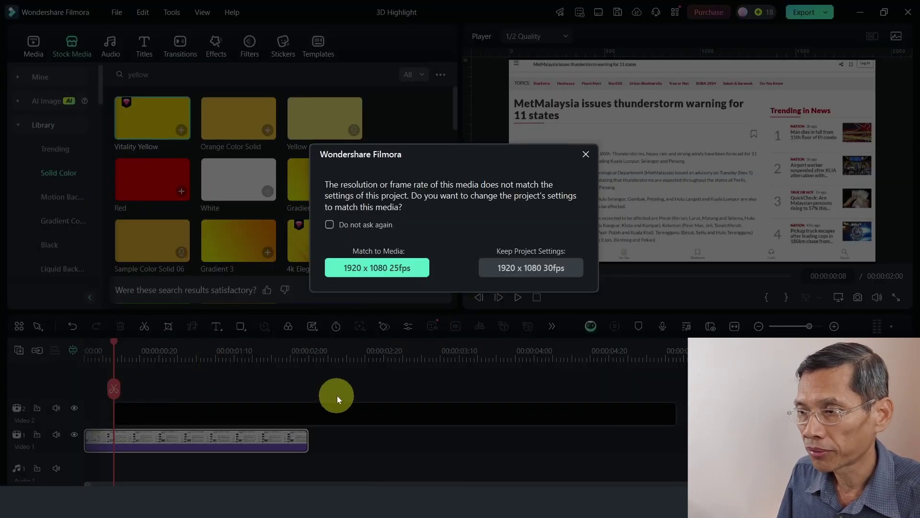
click(519, 267)
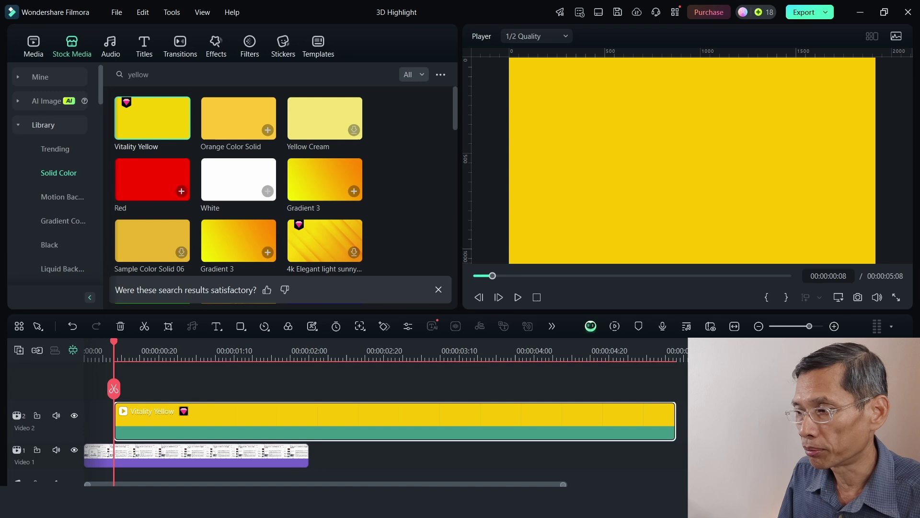
Step: Trim the yellow clip to end at 00:00:02:00 and return the playhead near the start
drag(674, 424, 304, 419)
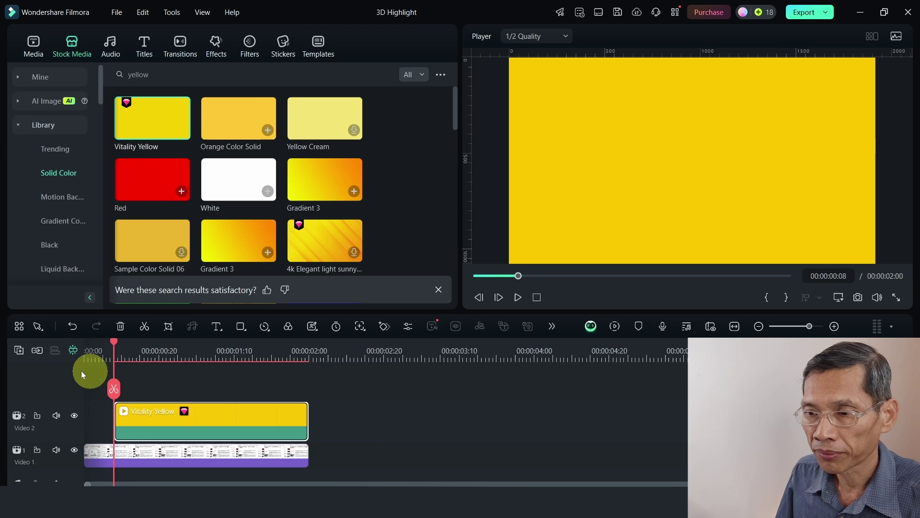
drag(56, 402, 56, 405)
click(304, 350)
drag(304, 350, 114, 364)
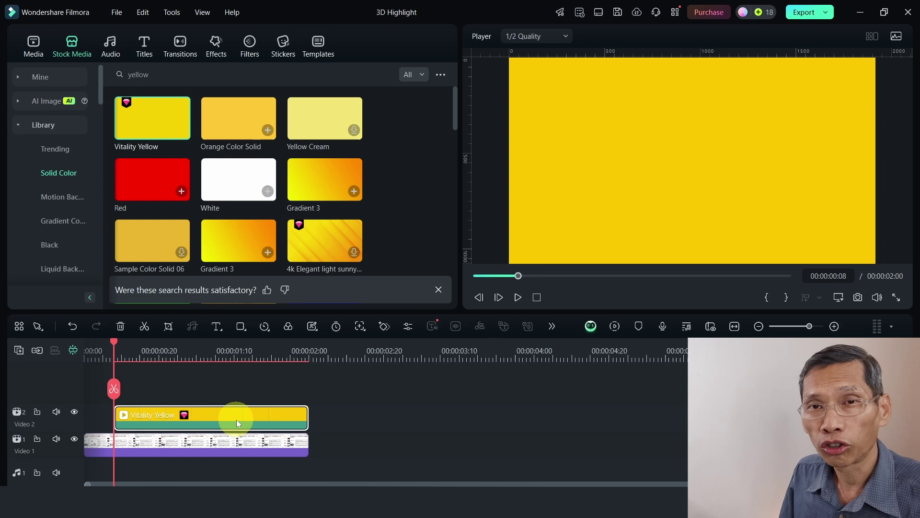
Step: Set the Vitality Yellow clip to 80 opacity with Color Burn blend mode
double_click(215, 417)
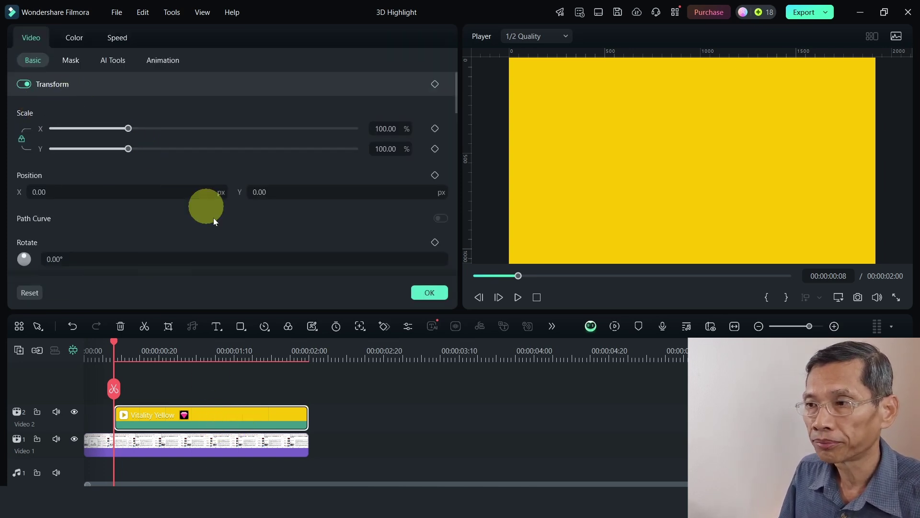
drag(456, 99, 455, 146)
drag(392, 236, 315, 235)
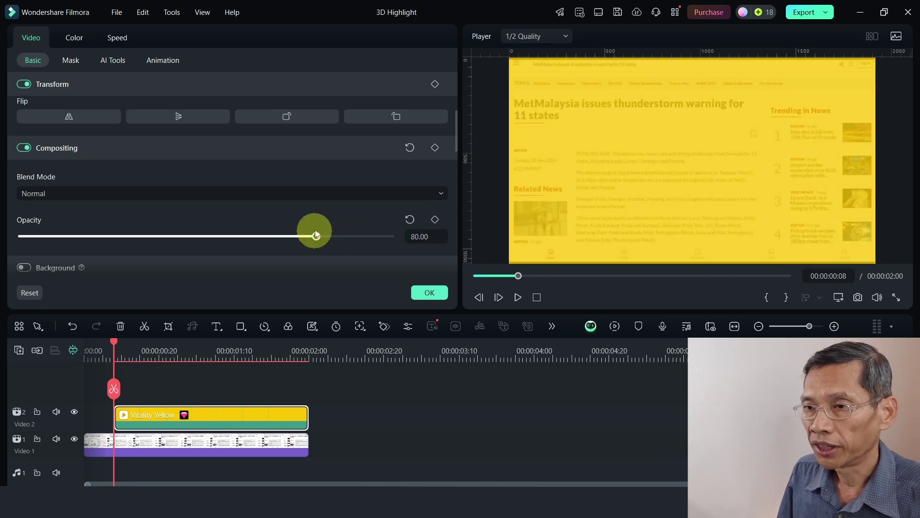
click(76, 196)
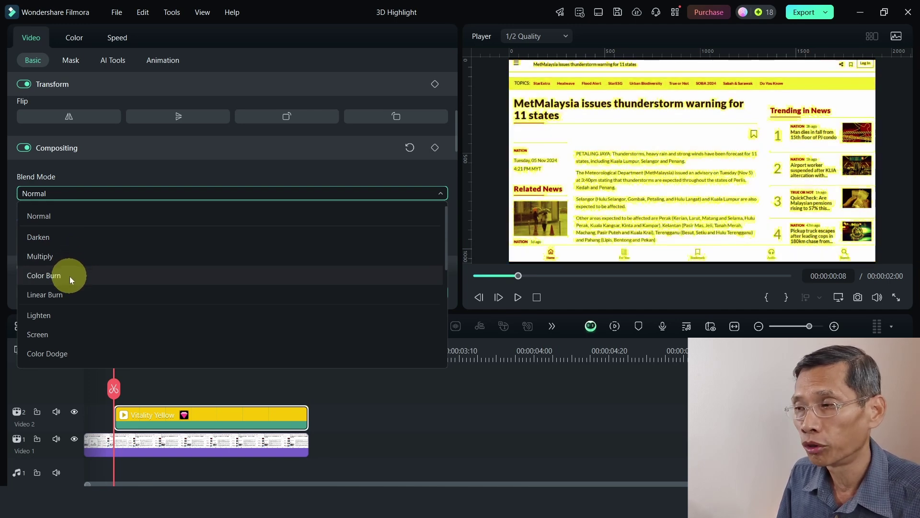
click(70, 276)
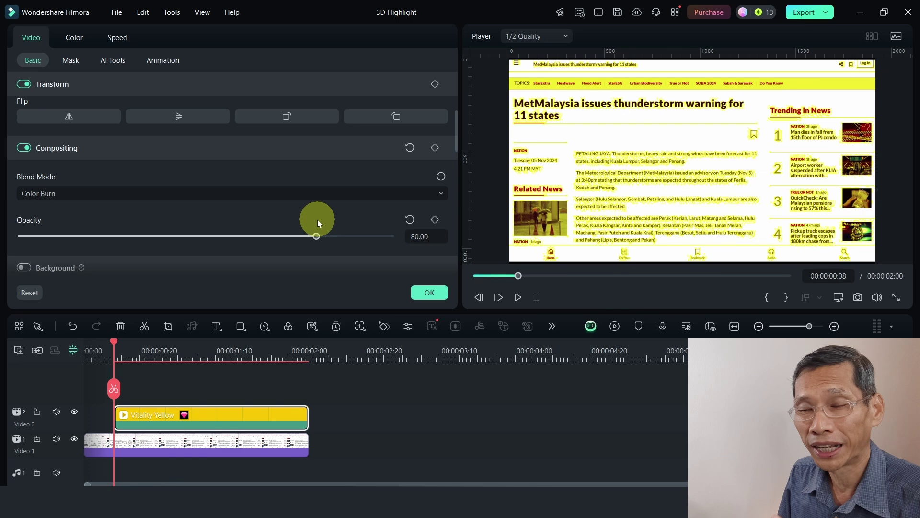
drag(455, 139, 455, 93)
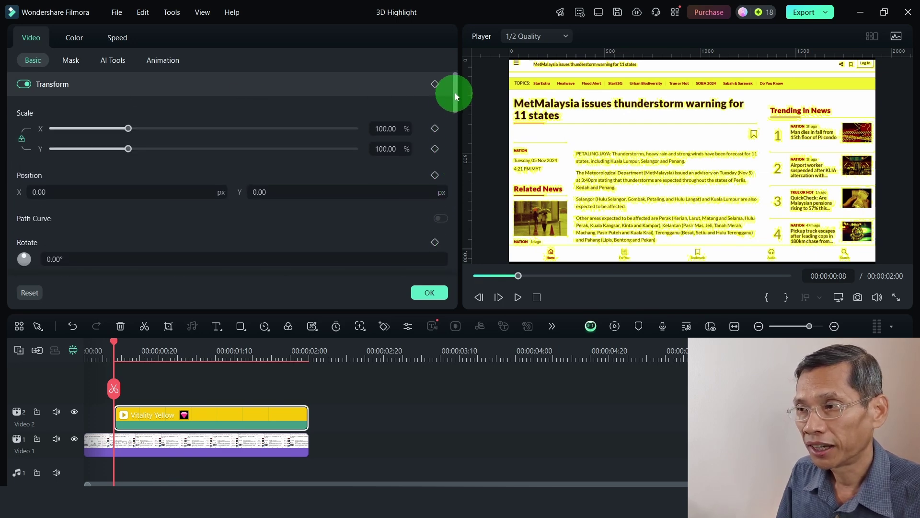
Step: Unlock the scale ratio and resize the yellow layer to 52.29 x 11.04% over the first paragraph
drag(131, 129, 104, 135)
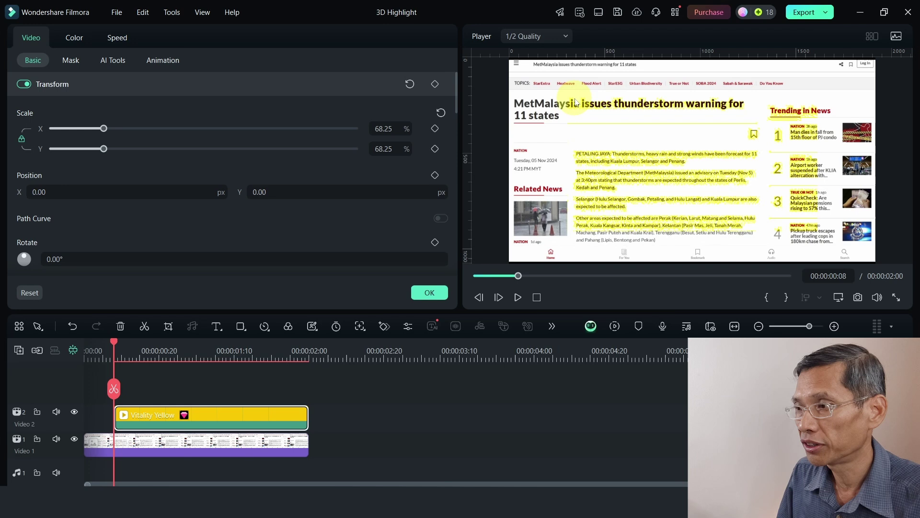
click(20, 139)
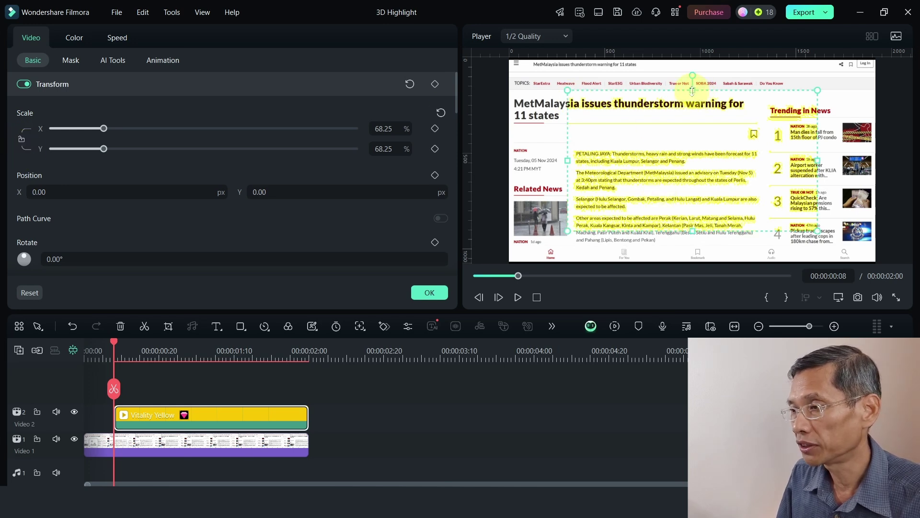
drag(692, 91, 693, 147)
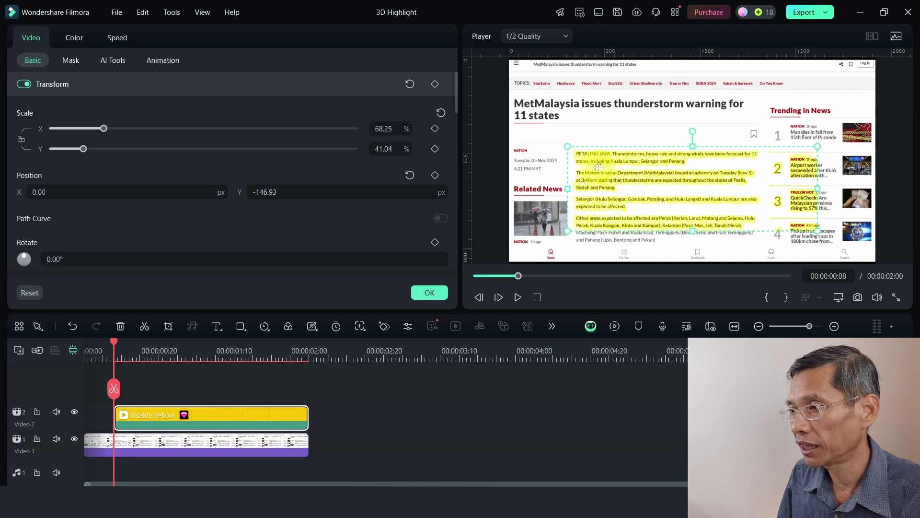
drag(692, 231, 691, 168)
drag(818, 157, 763, 158)
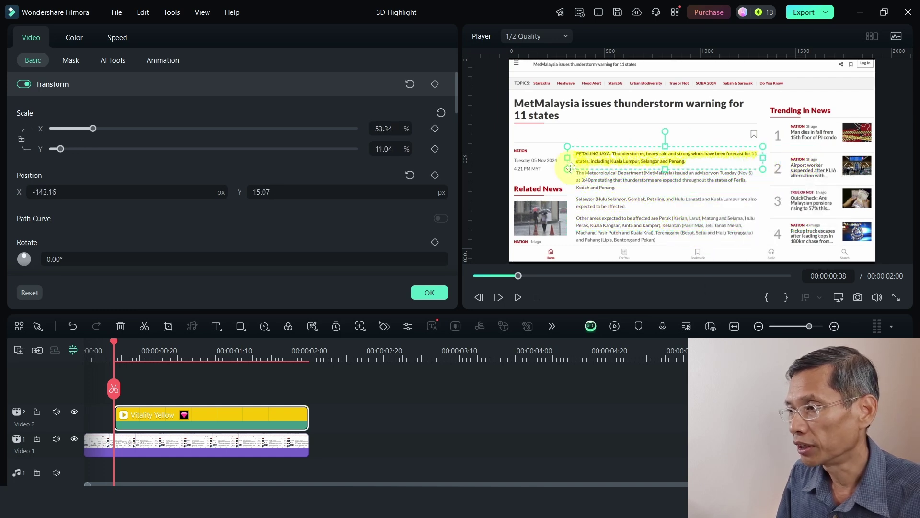
drag(571, 160, 574, 160)
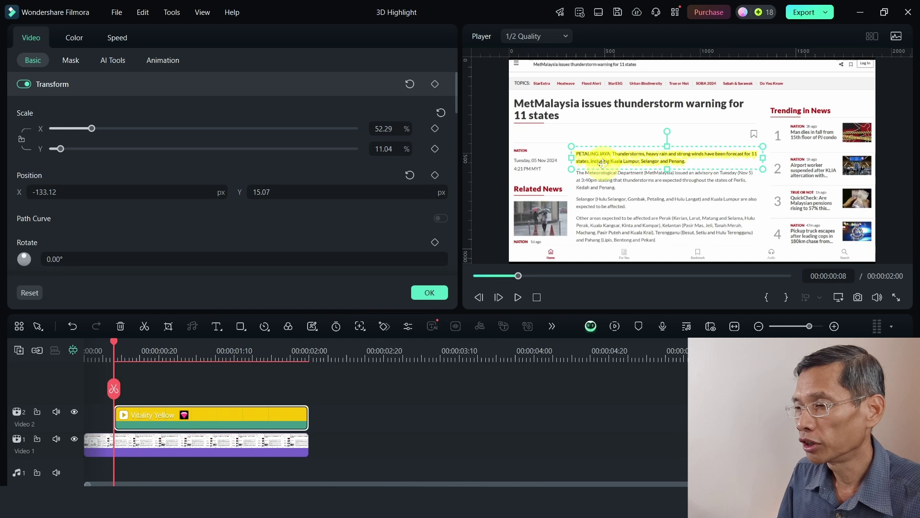
drag(126, 346, 205, 409)
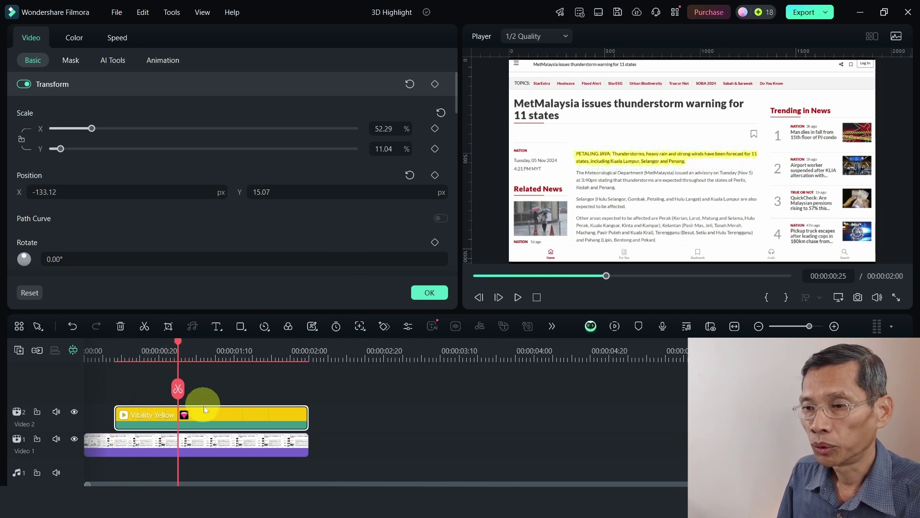
Step: Apply a Linear mask to the yellow band and rotate it to 180°
click(70, 61)
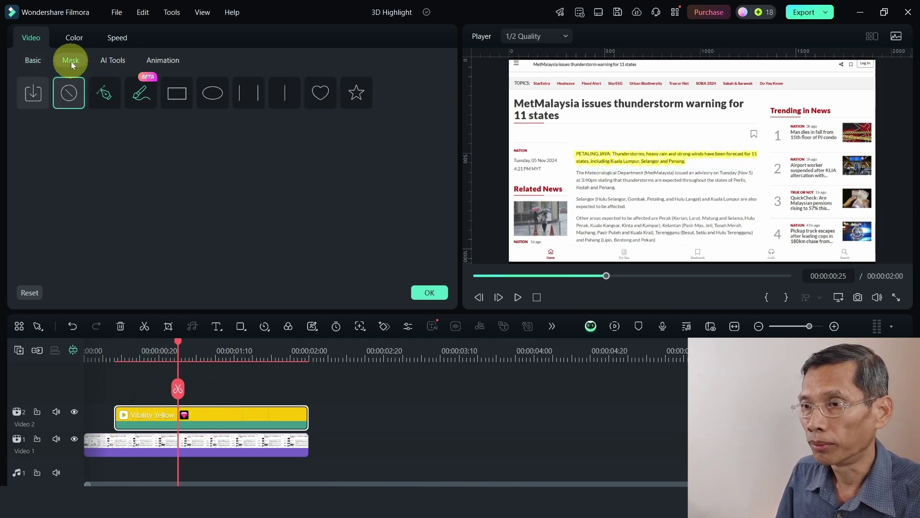
click(278, 92)
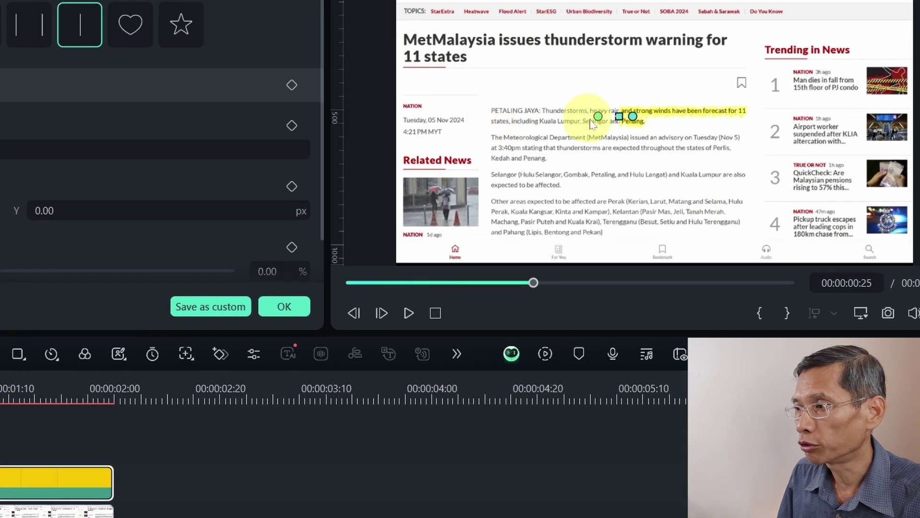
drag(597, 116, 752, 116)
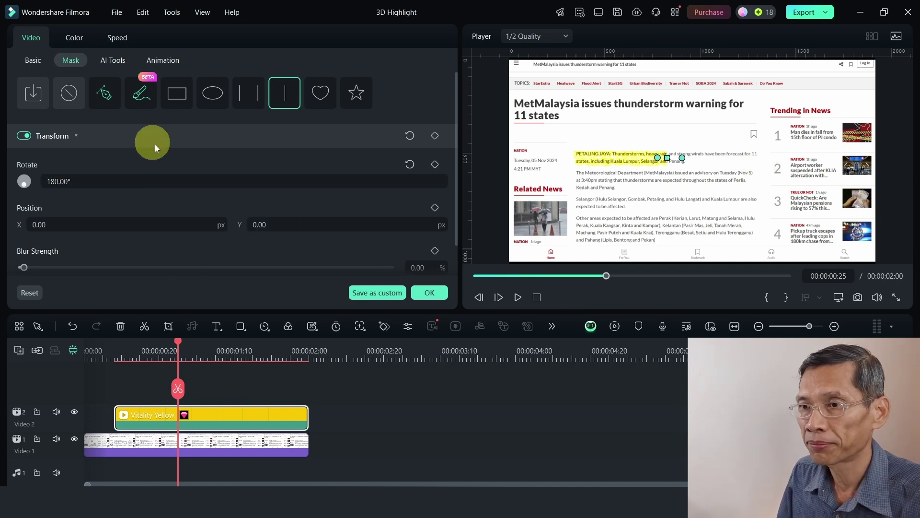
Step: Keyframe the mask fully revealed at 00:00:00:25 and hidden at 00:00:00:09 (position -927.02, -250.24)
click(435, 135)
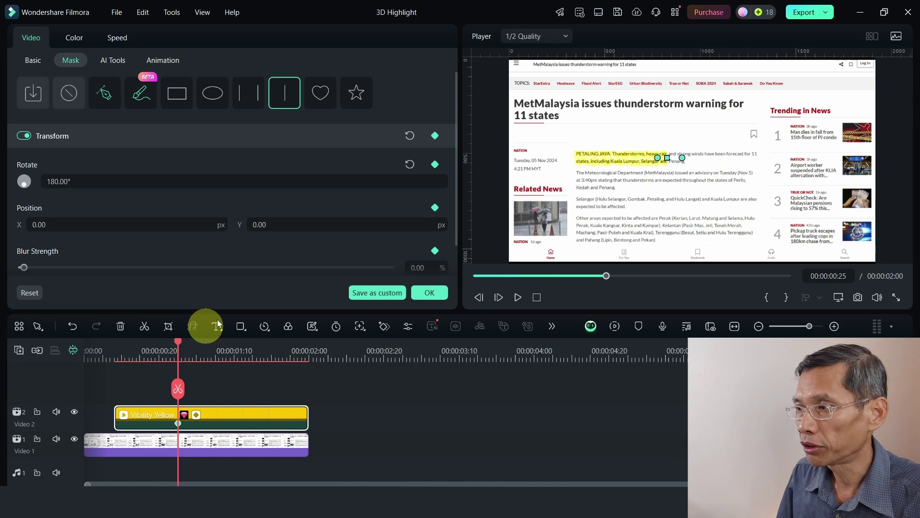
drag(668, 157, 761, 157)
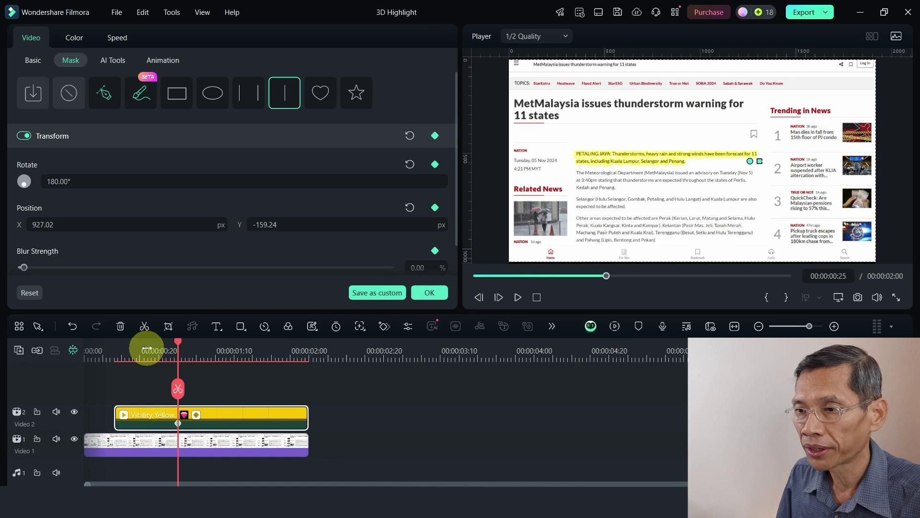
drag(177, 343, 117, 357)
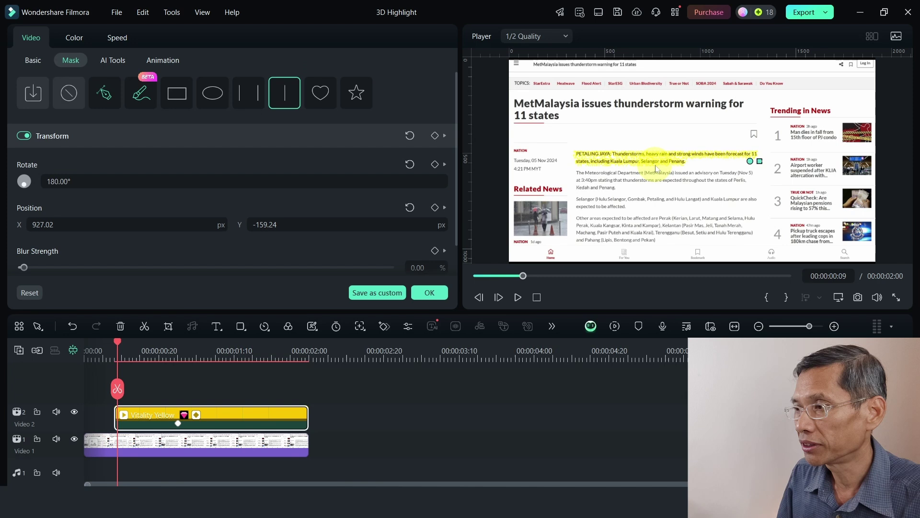
click(435, 136)
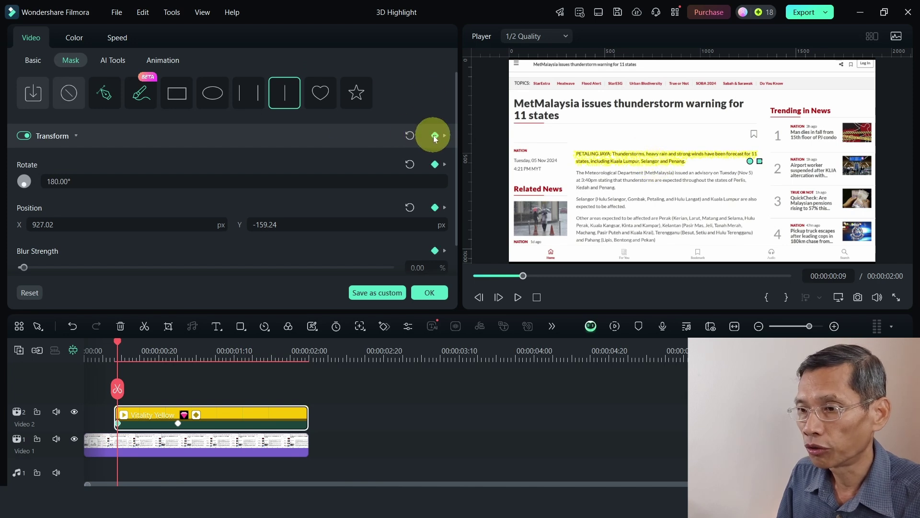
drag(763, 167, 580, 163)
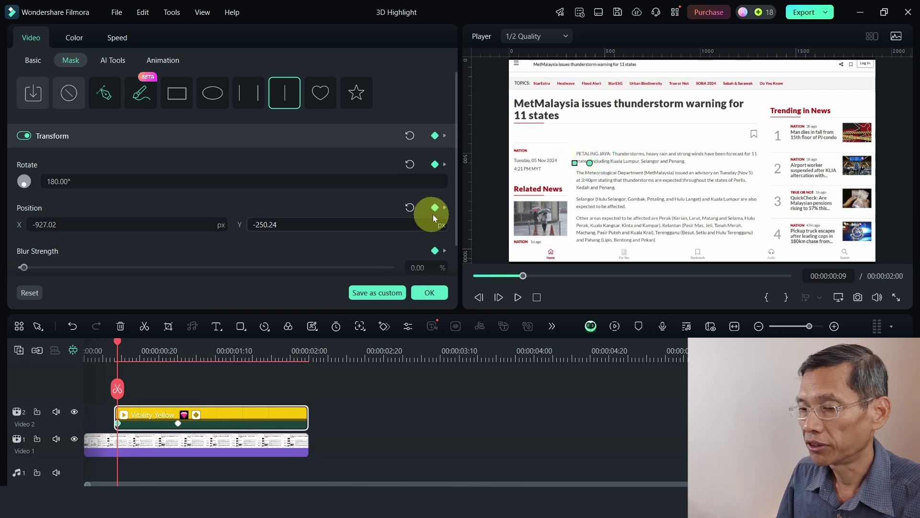
Step: Play back the highlight sweep from frame 5 and confirm the mask settings
click(103, 359)
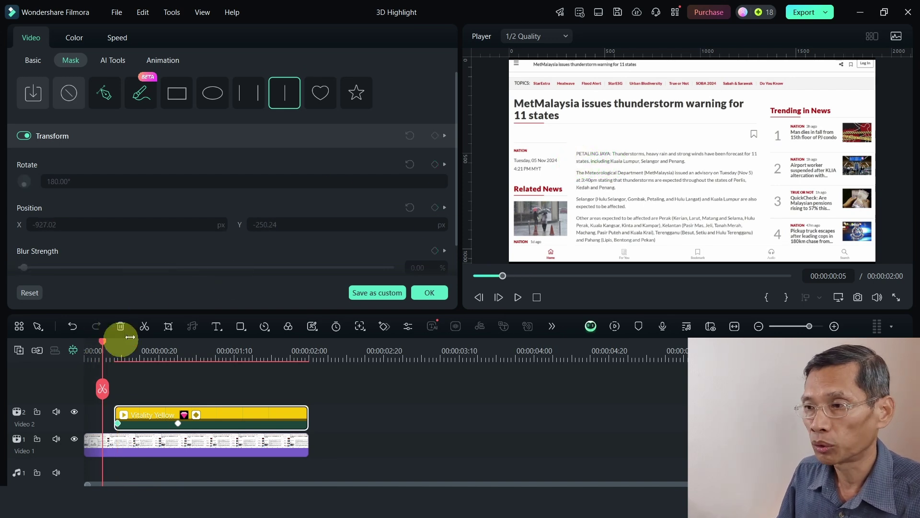
click(392, 297)
key(space)
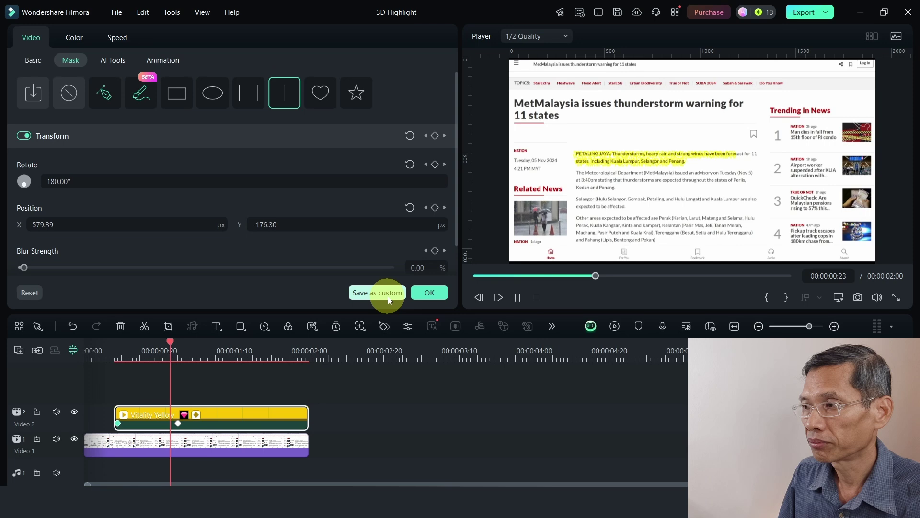
click(429, 294)
click(244, 350)
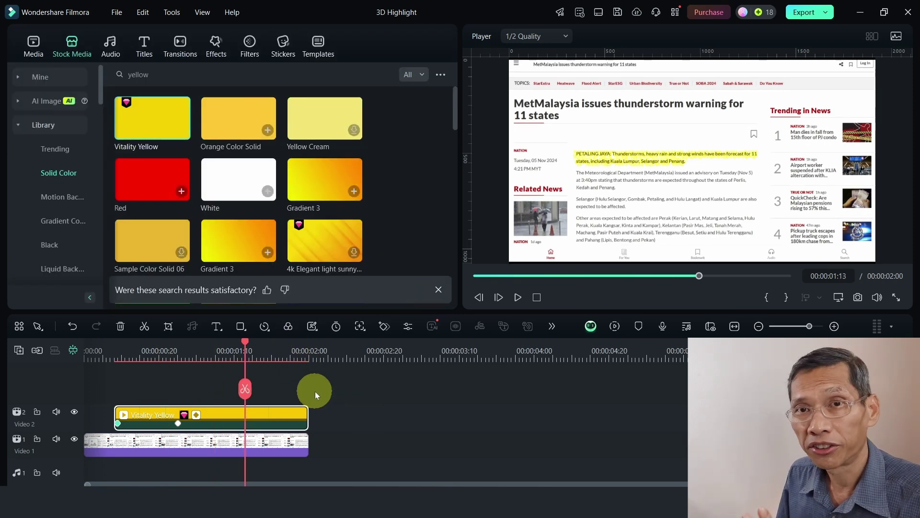
Step: Combine the article and yellow highlight clips into Compound Clip 1
click(274, 469)
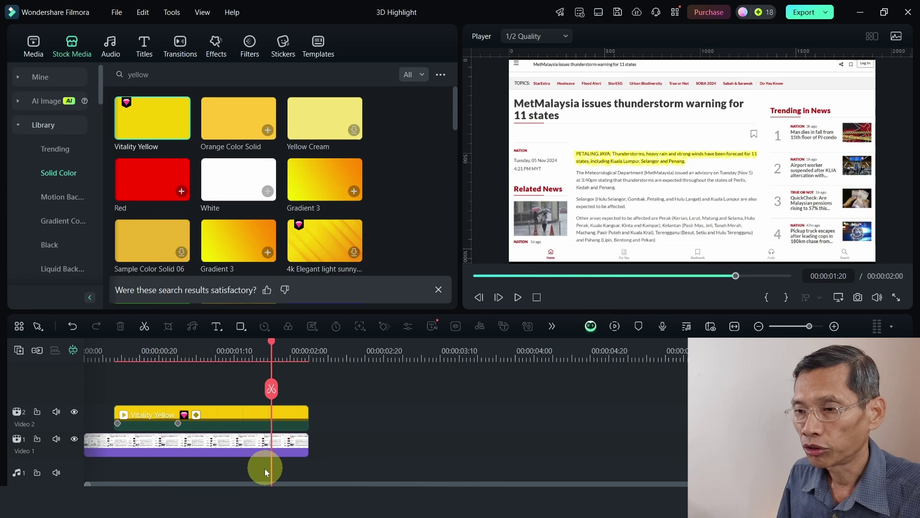
drag(218, 397, 271, 462)
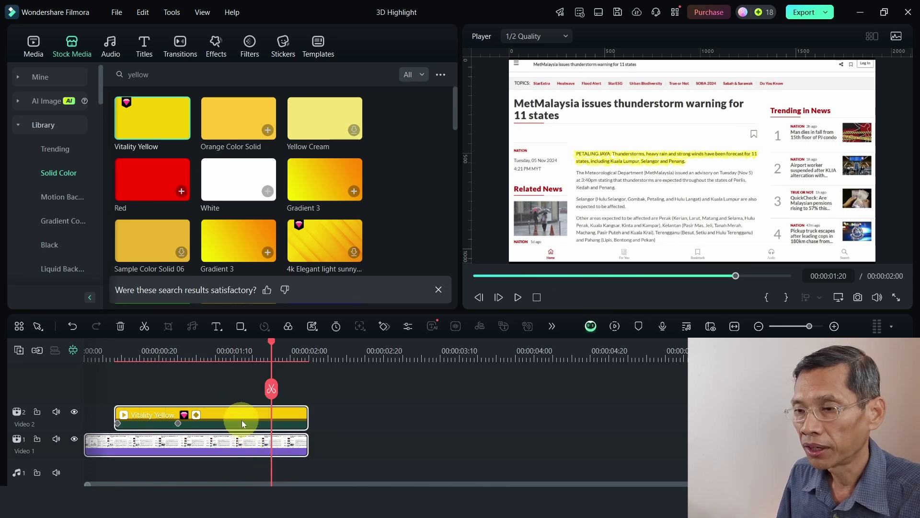
right_click(242, 420)
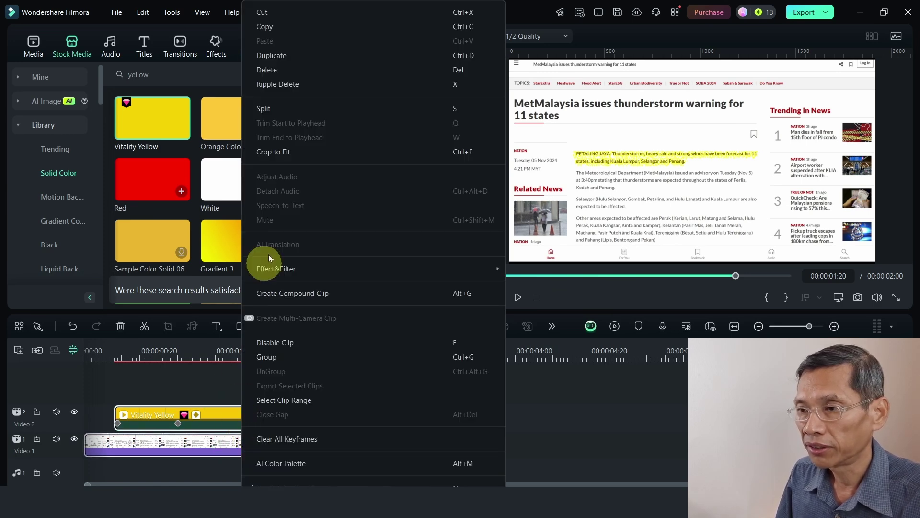
click(293, 293)
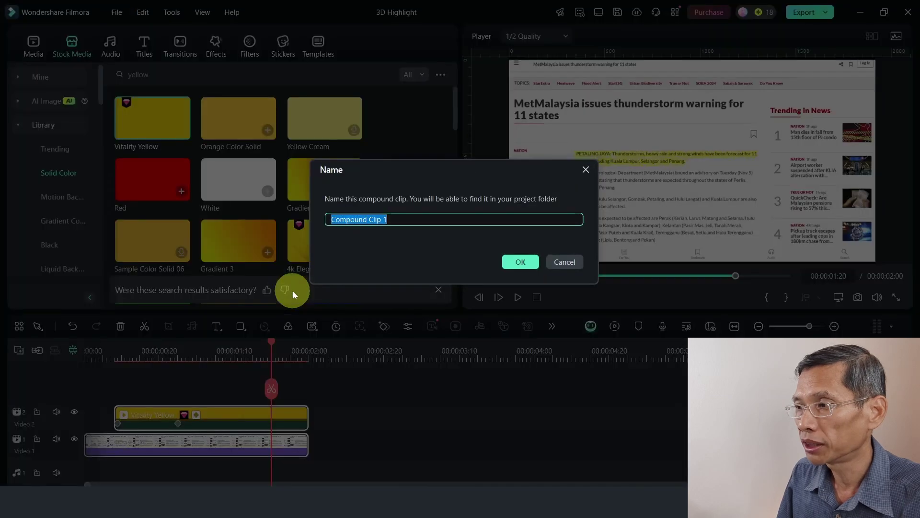
click(520, 262)
drag(181, 350, 124, 359)
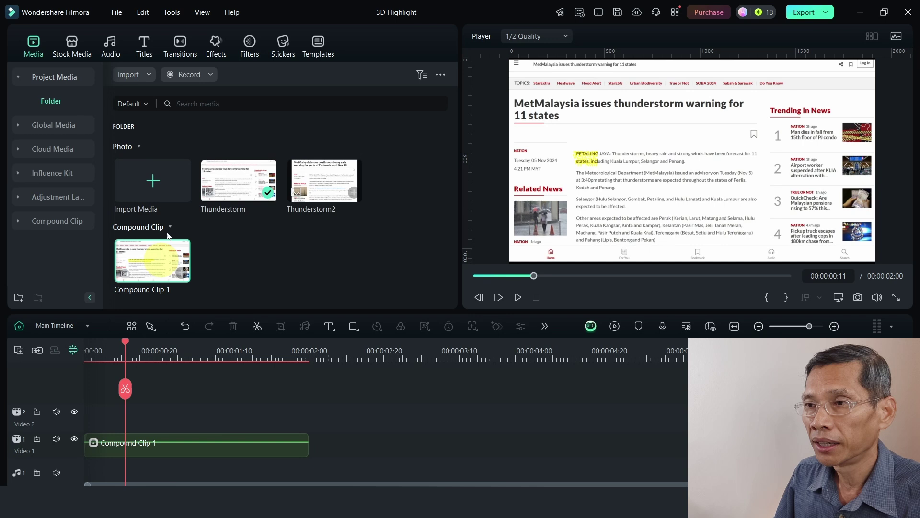
Step: Search the Effects library for '3d'
click(215, 44)
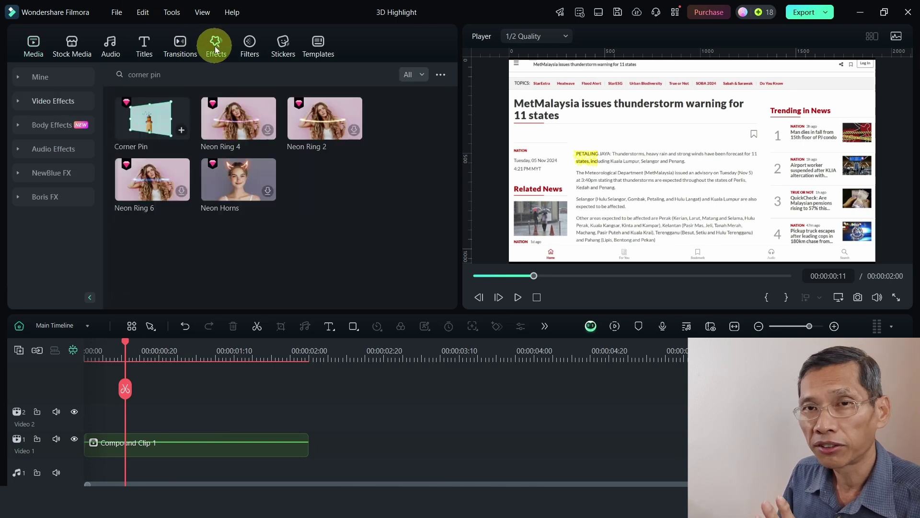
click(175, 74)
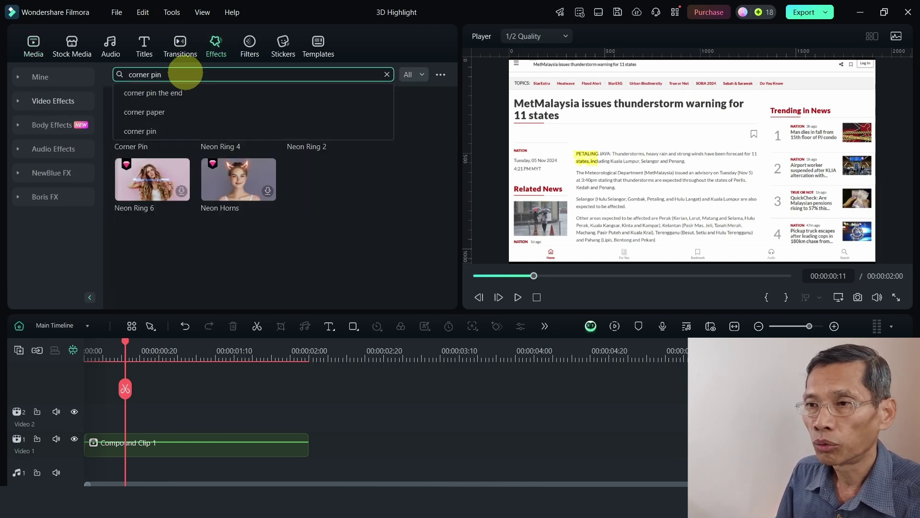
click(317, 263)
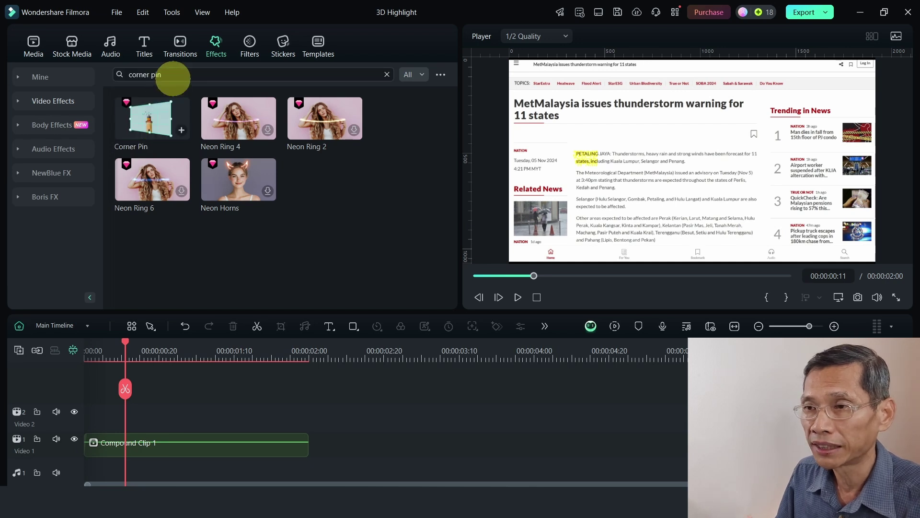
click(117, 75)
text(3d)
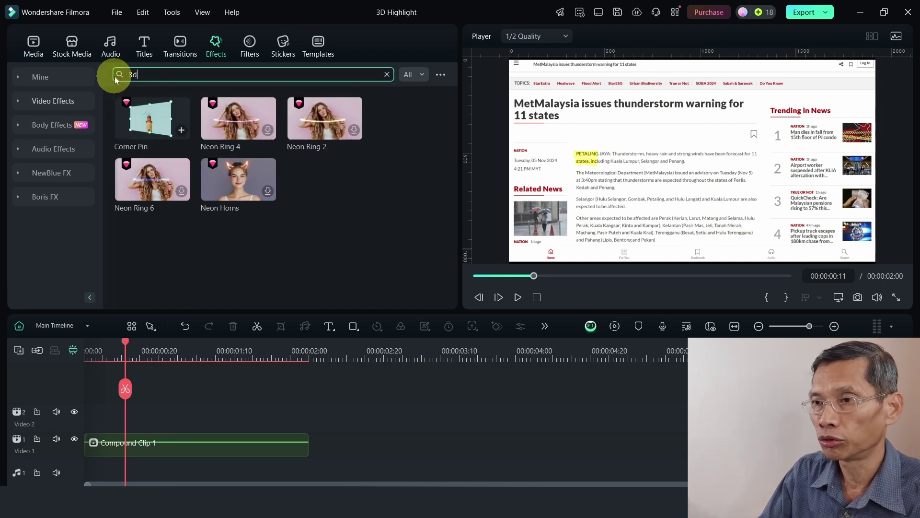
key(Return)
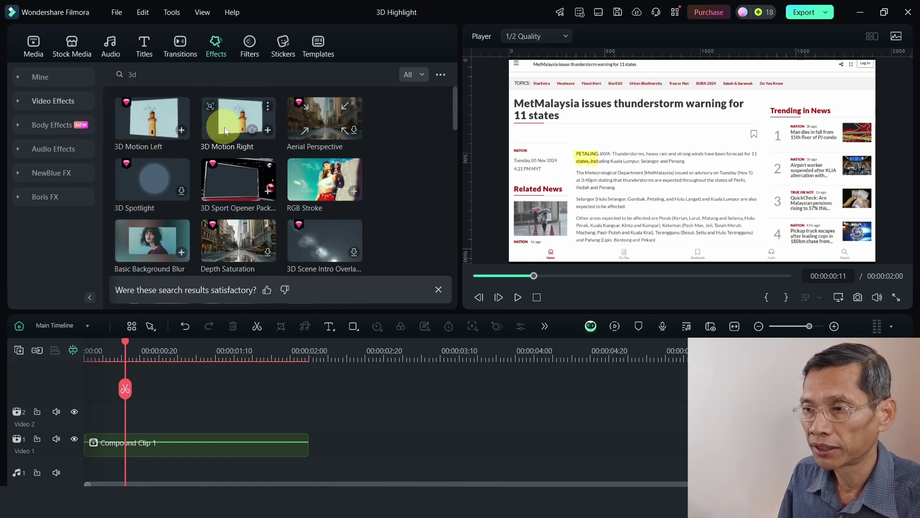
Step: Place 3D Motion Left on Video 2 above Compound Clip 1, trimmed to end with it
drag(148, 118, 135, 423)
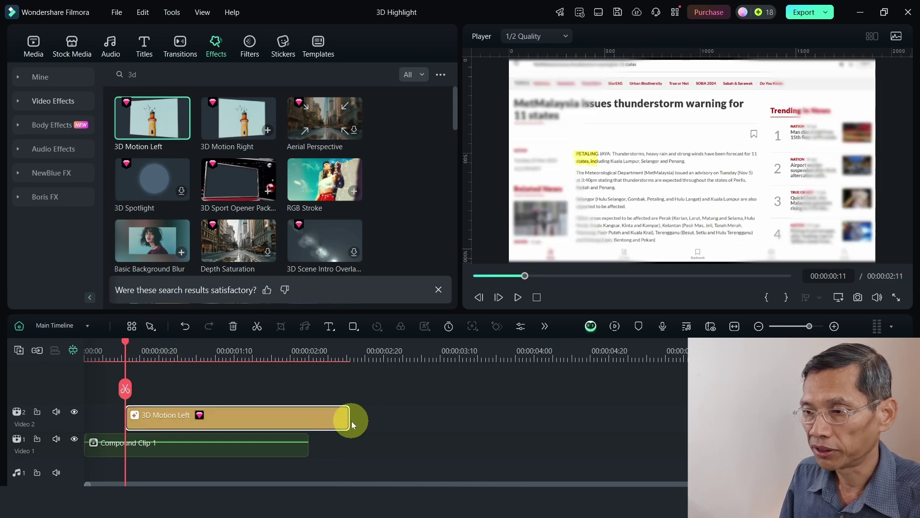
drag(350, 421, 304, 421)
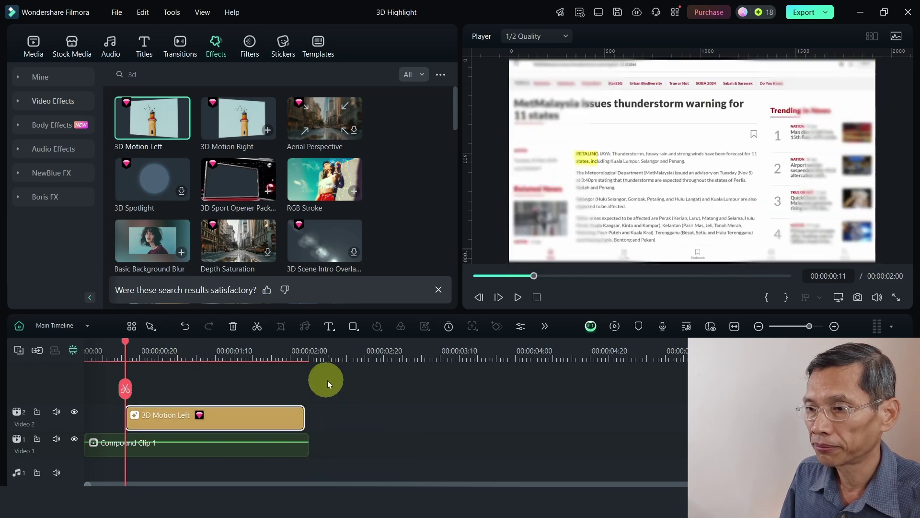
key(space)
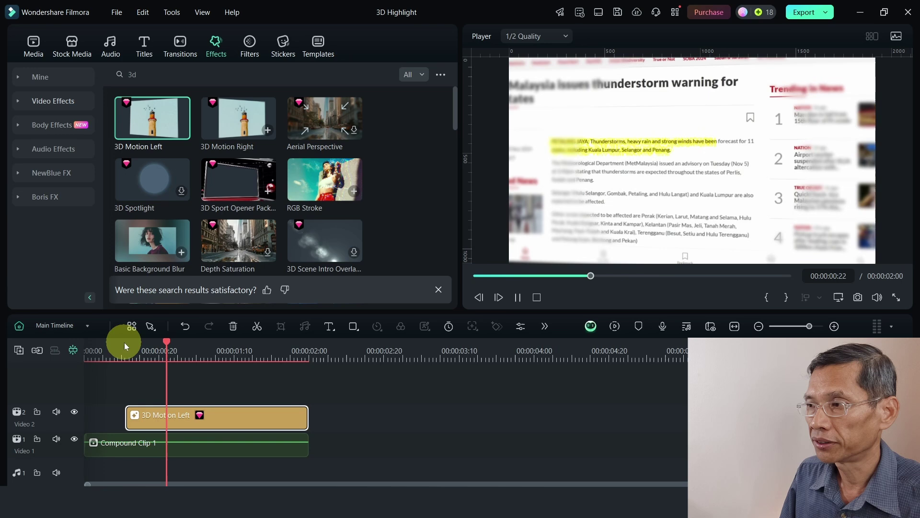
Step: Set the 3D Motion Left Blur to 6 and Speed to 5, then preview from the start
click(128, 344)
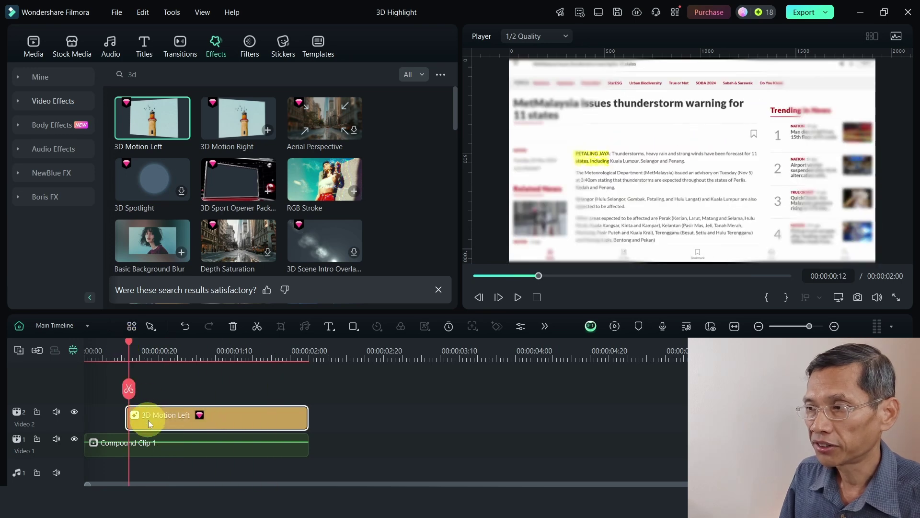
double_click(149, 423)
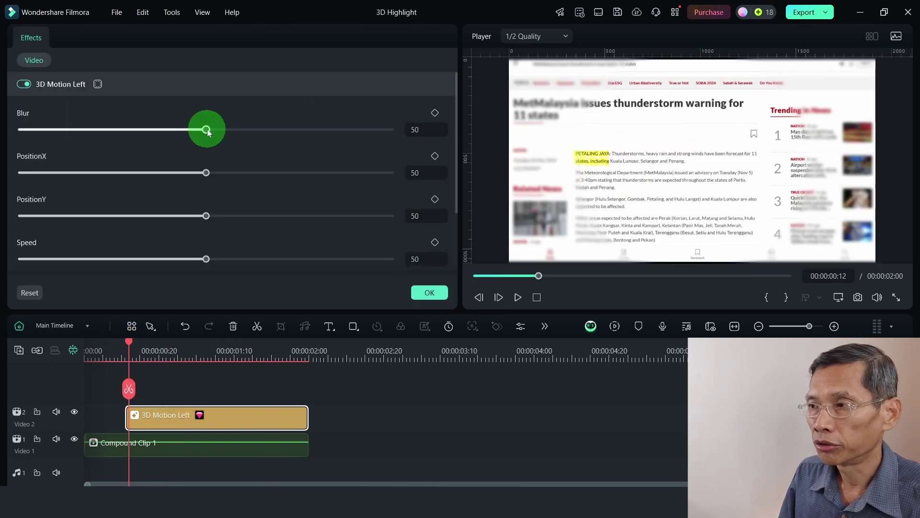
drag(207, 131, 44, 131)
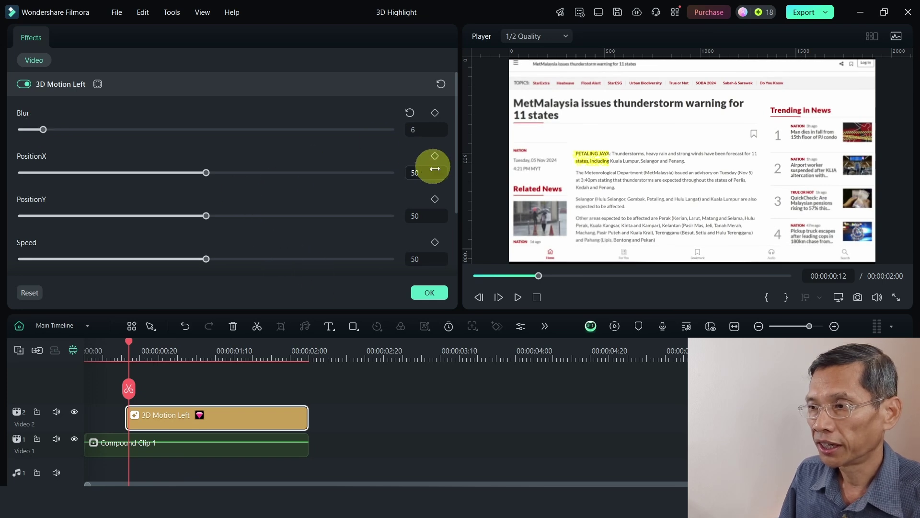
drag(454, 194, 452, 218)
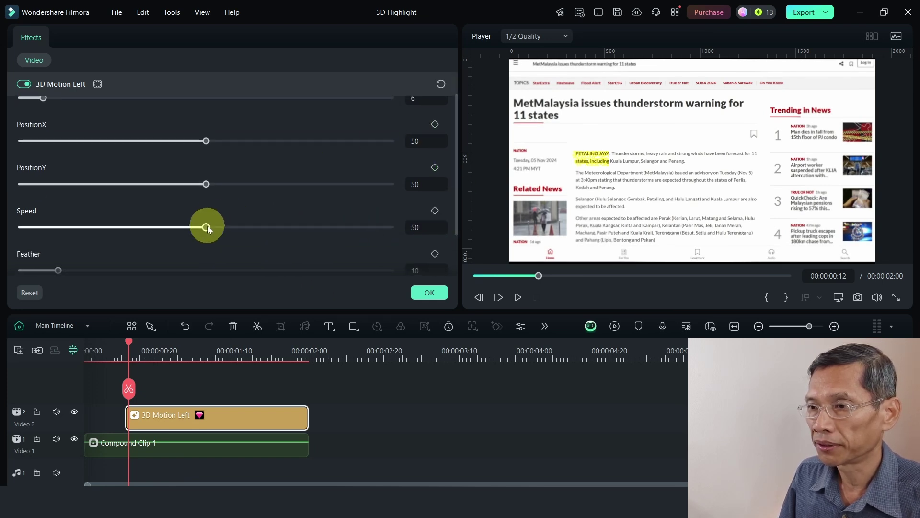
drag(207, 232, 42, 235)
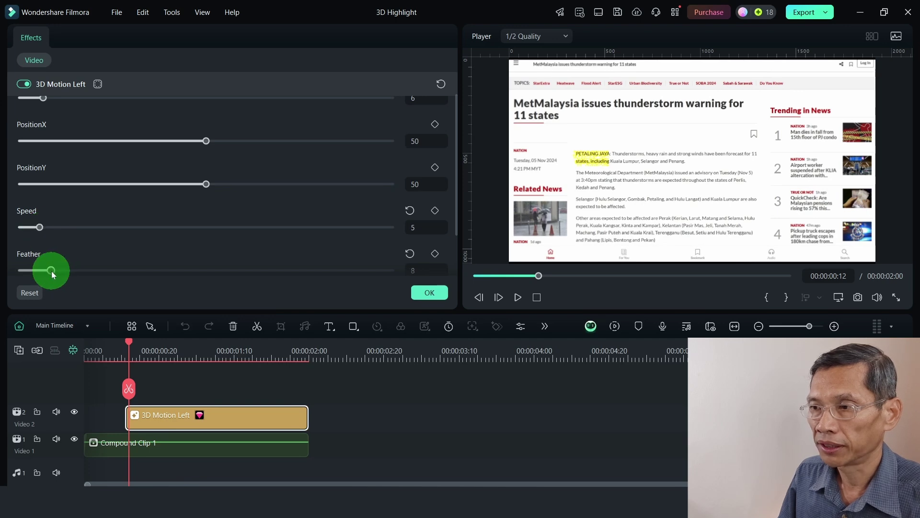
click(97, 359)
key(space)
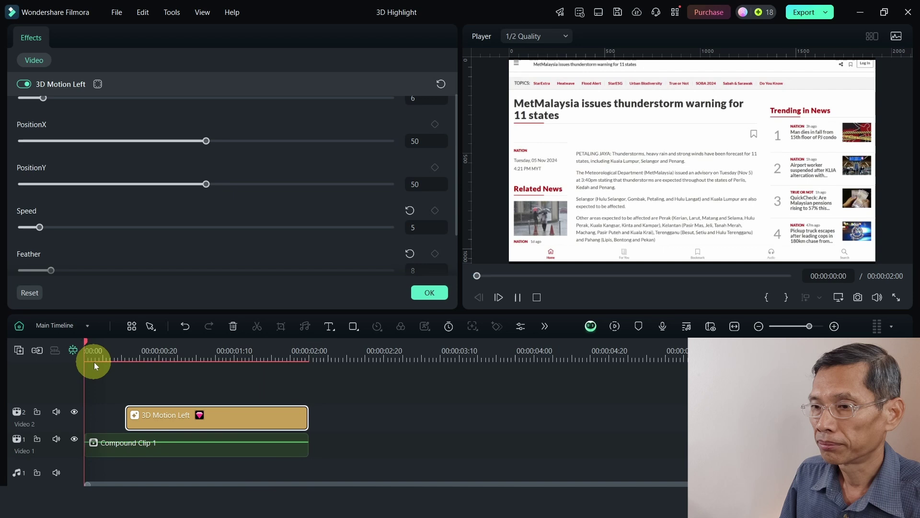
key(space)
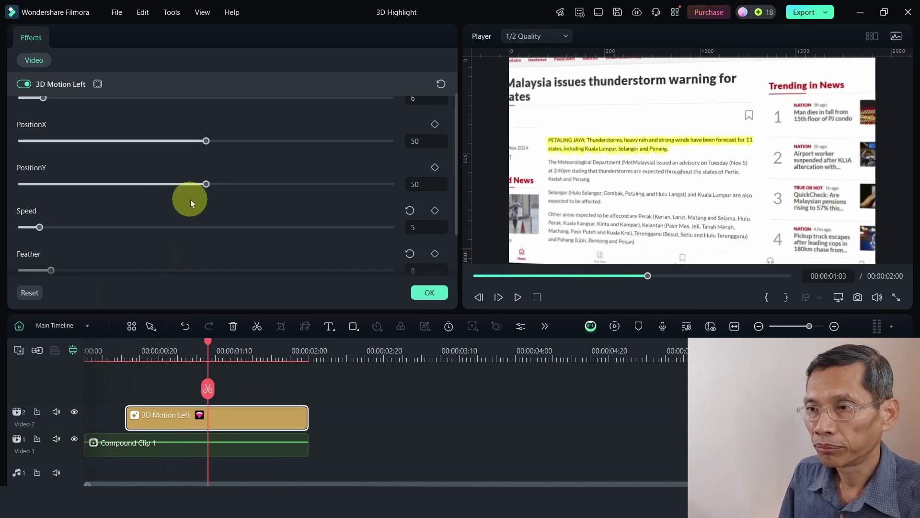
Step: Set the effect's PositionX to 63 and PositionY to 73, preview, and accept the settings
drag(206, 186, 317, 183)
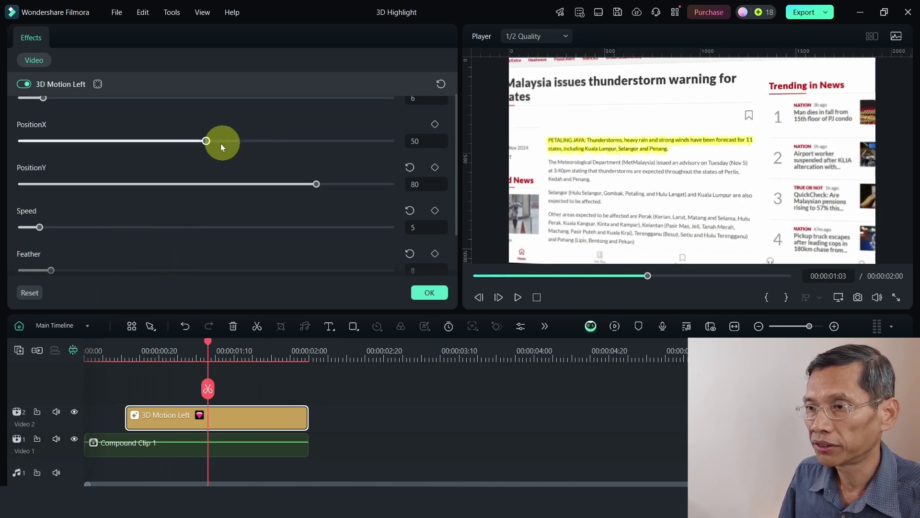
drag(206, 142, 313, 142)
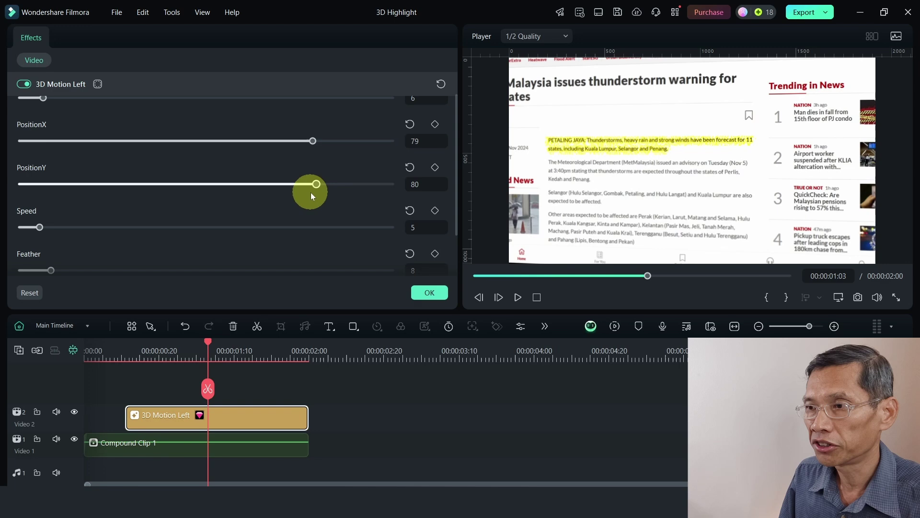
drag(241, 185, 290, 184)
drag(312, 141, 254, 141)
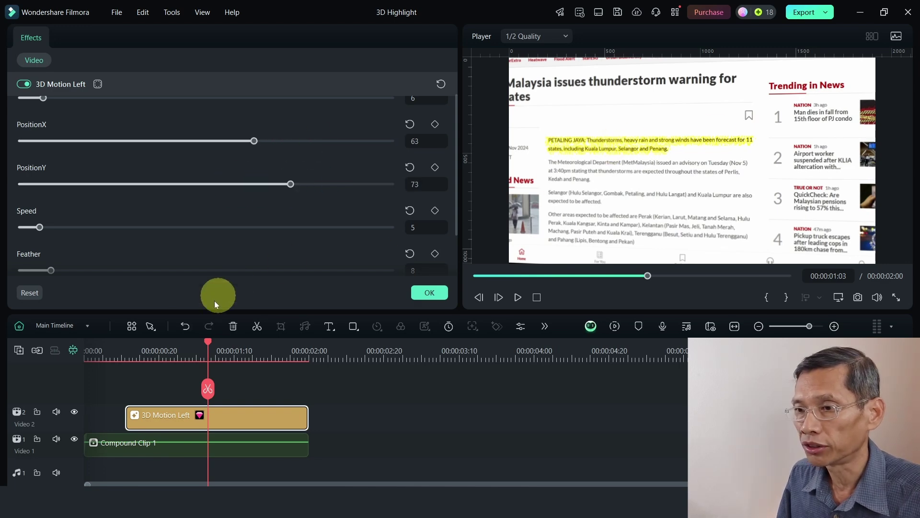
click(91, 350)
drag(96, 353, 223, 383)
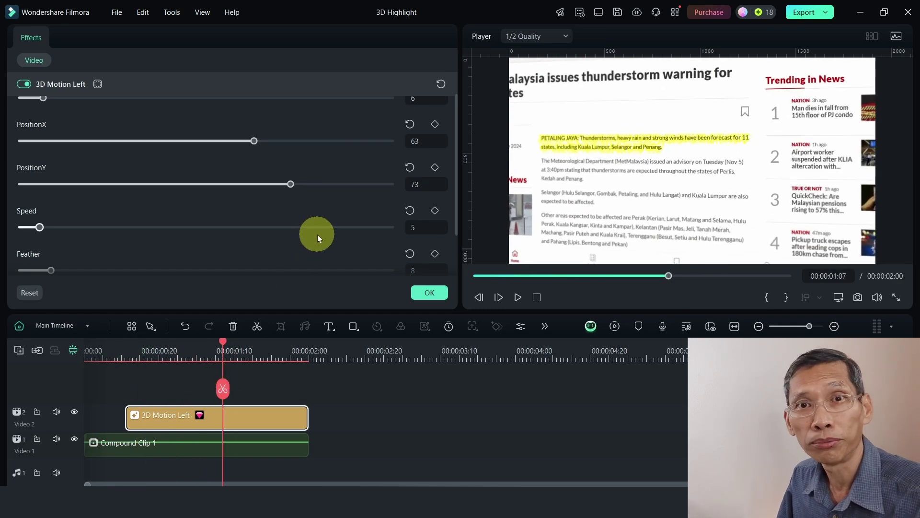
click(428, 291)
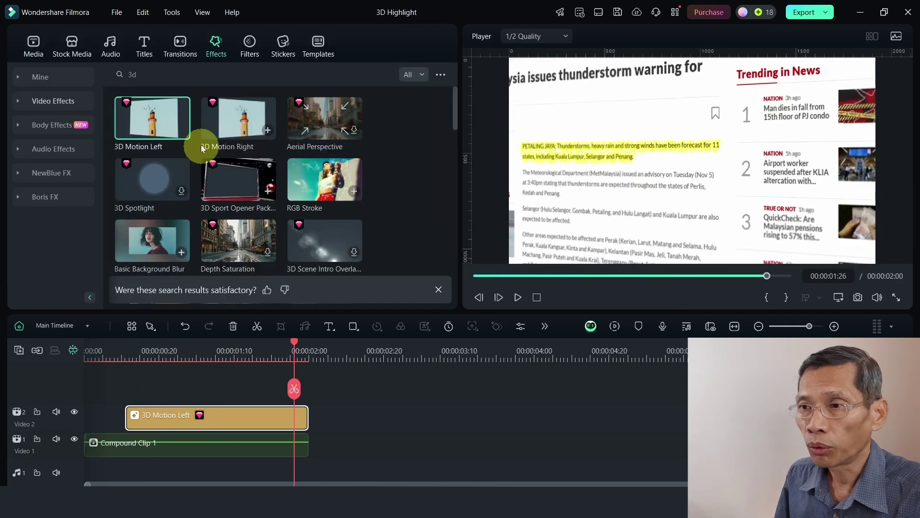
Step: Add Thunderstorm2 to Video 1 directly after Compound Clip 1
click(217, 75)
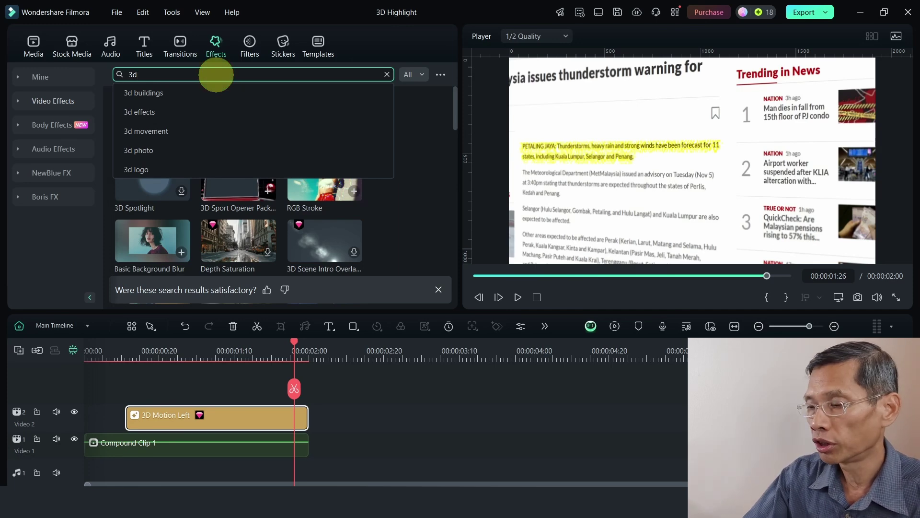
click(34, 44)
drag(319, 187, 335, 449)
drag(403, 449, 380, 438)
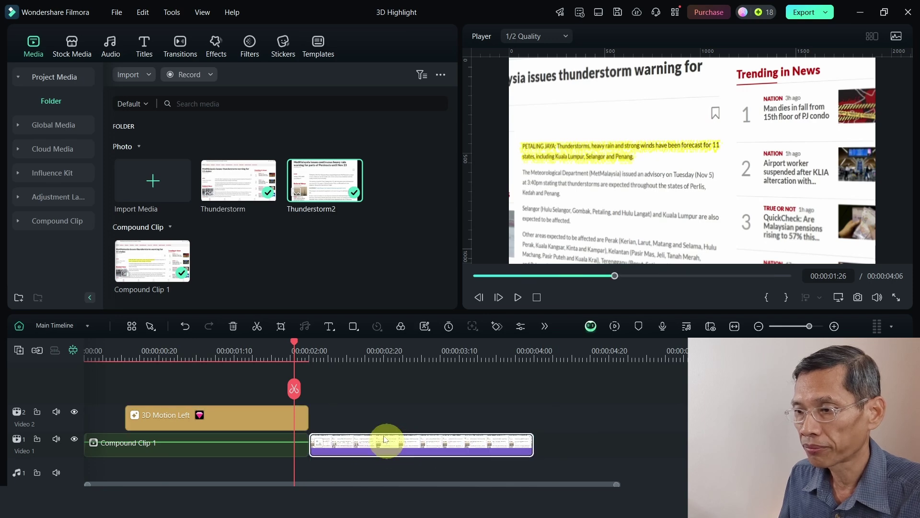
click(322, 350)
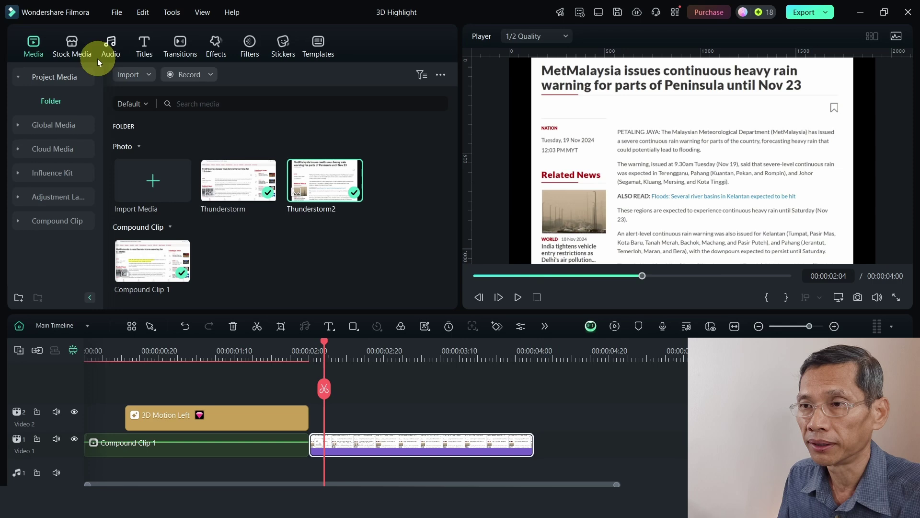
Step: Place the yellow Gradient 3 on Video 2 above Thunderstorm2 and shrink it over the article
click(72, 43)
drag(310, 184, 545, 422)
mouse_move(347, 425)
mouse_down()
mouse_move(342, 418)
mouse_move(359, 415)
mouse_up()
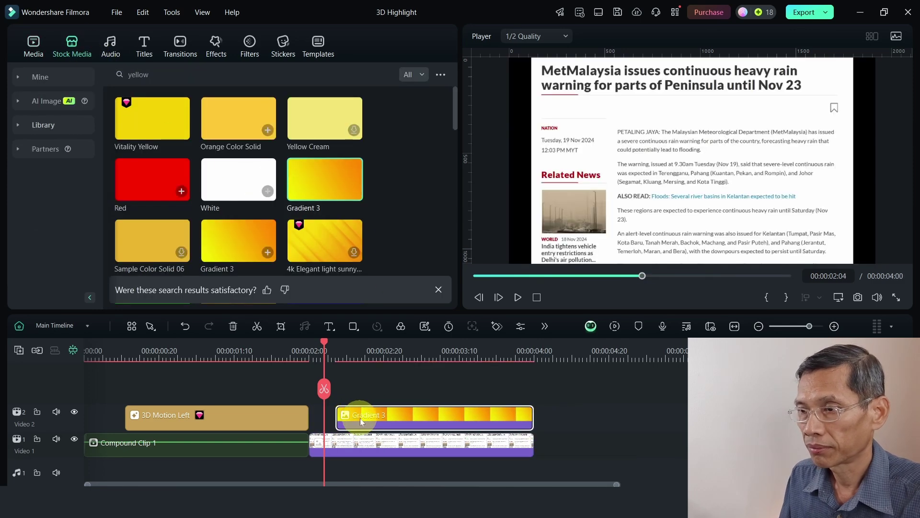
double_click(358, 415)
drag(130, 128, 92, 134)
drag(455, 101, 445, 153)
click(120, 140)
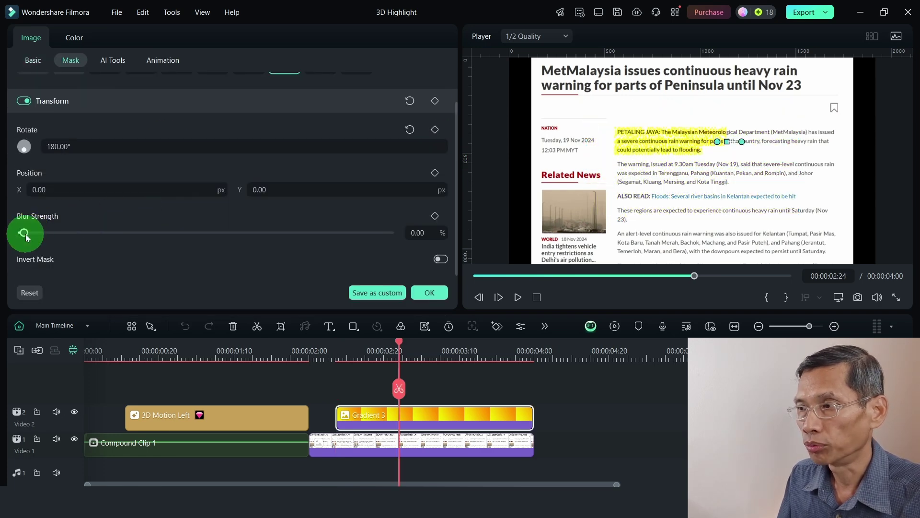
Step: Keyframe the mask sweeping across the opening lines from 00:00:02:08, then group both clips into Compound Clip 2
click(710, 130)
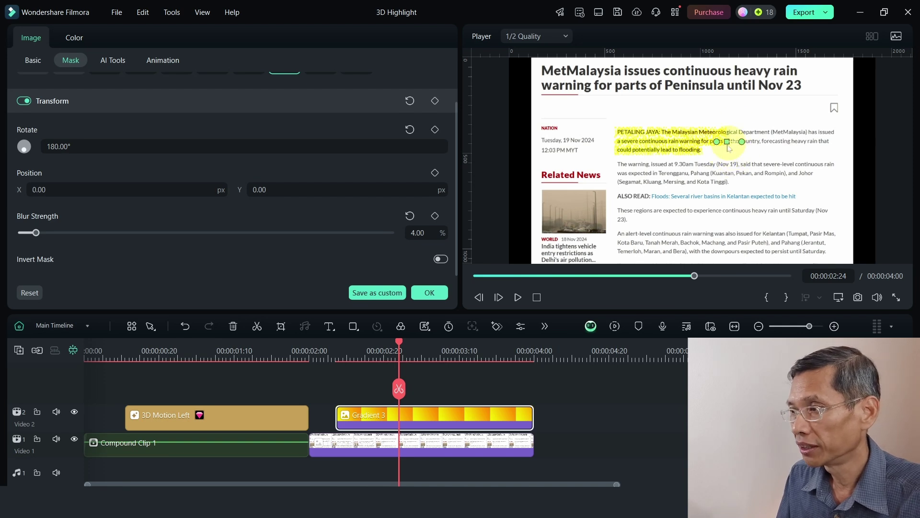
click(434, 101)
drag(727, 142, 832, 140)
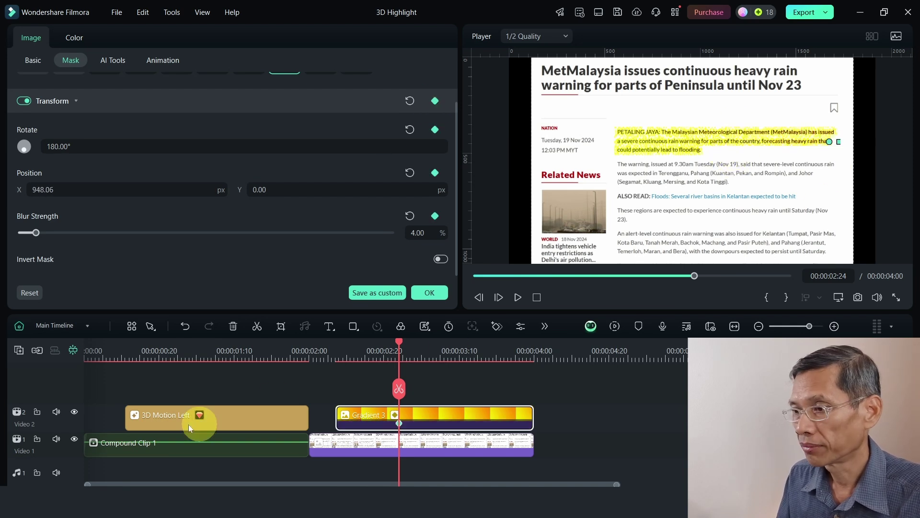
drag(399, 341, 338, 343)
click(435, 100)
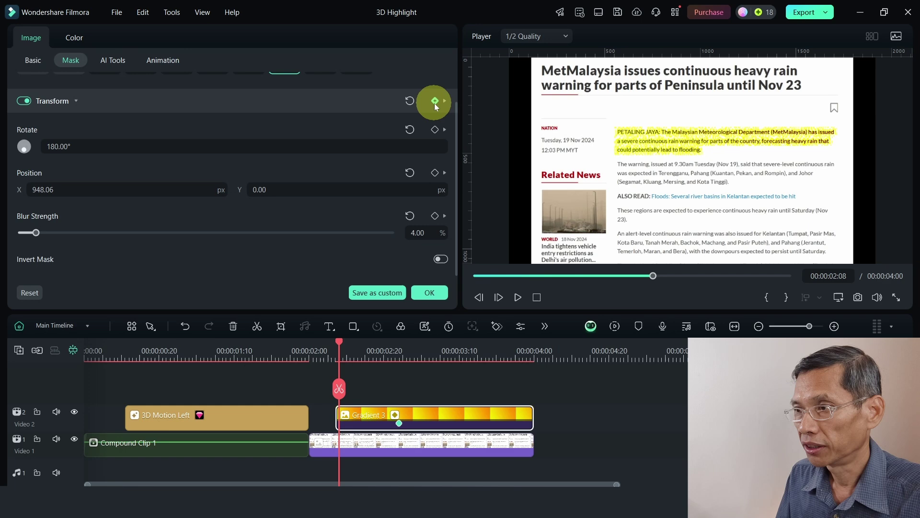
drag(832, 143, 735, 129)
key(alt+g)
drag(408, 349, 357, 353)
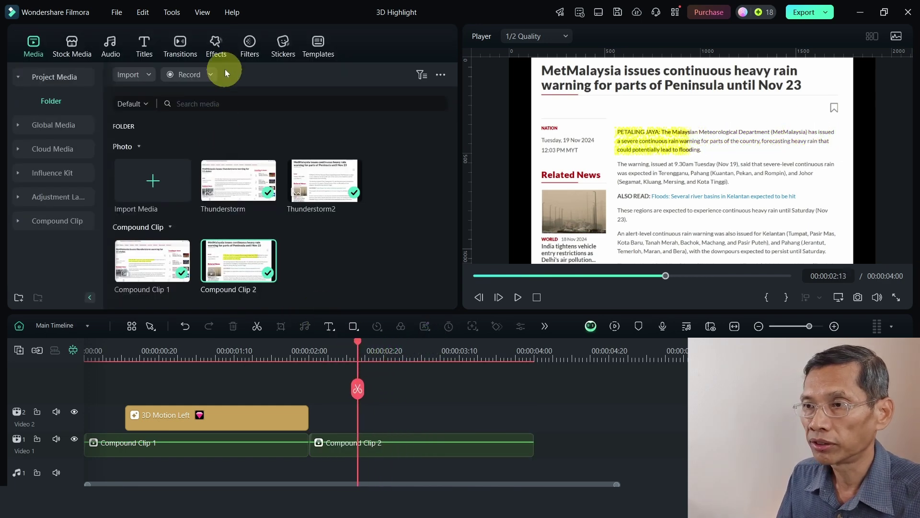
Step: Search the effects library for 'corner pin' and apply Corner Pin to Compound Clip 2
click(215, 43)
click(206, 76)
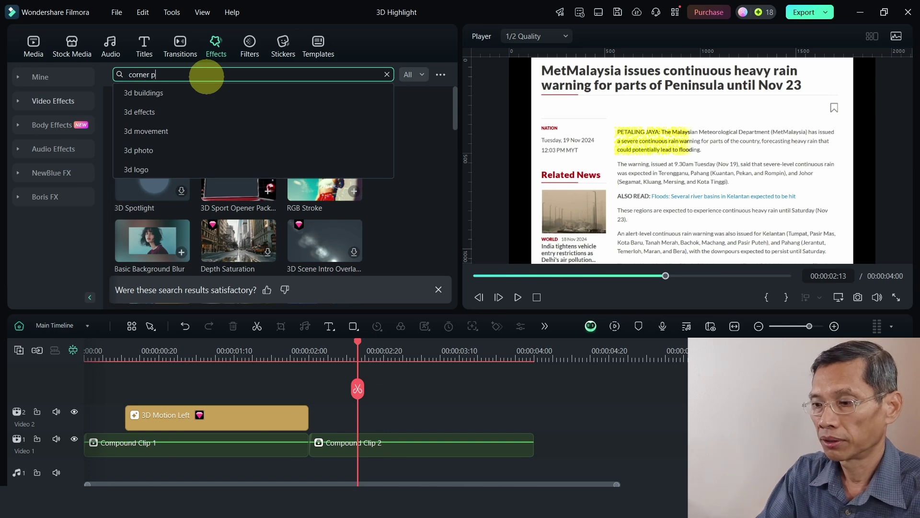
key(Return)
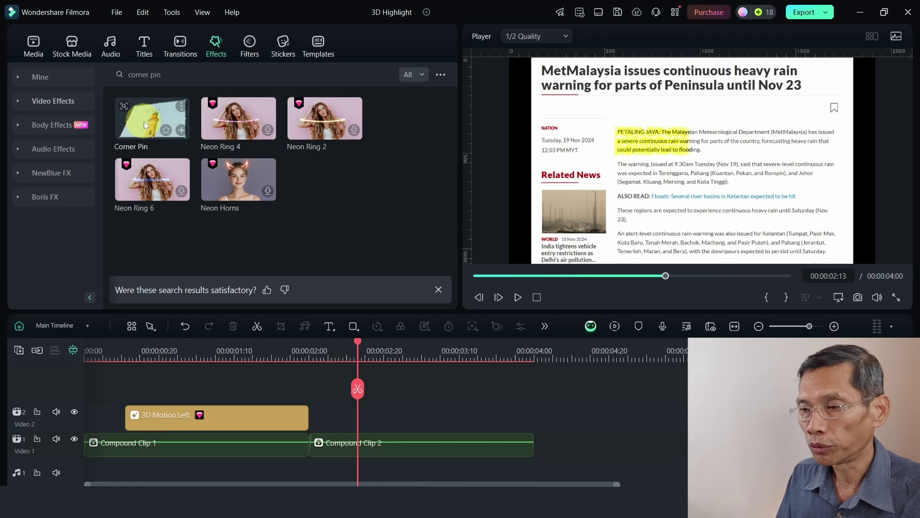
drag(143, 122, 386, 452)
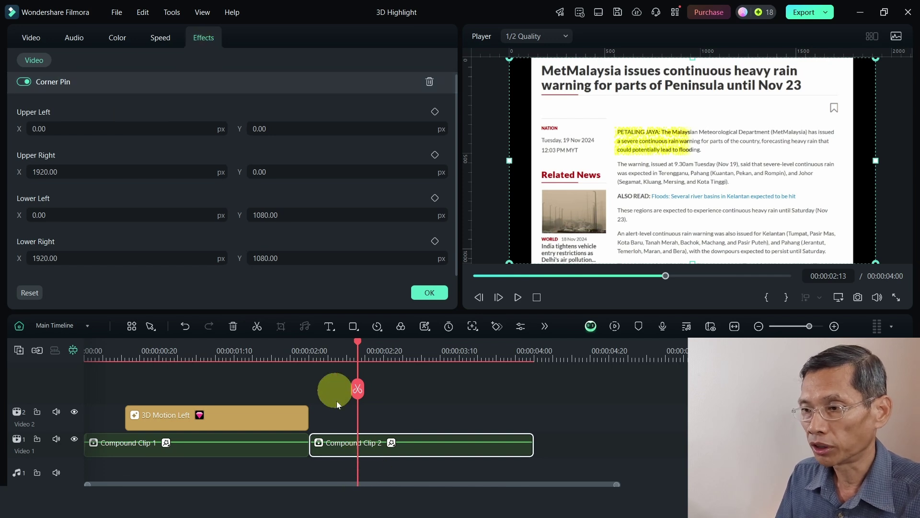
Step: Add Corner Pin keyframes on all four corners at about 00:00:02:05
drag(359, 346, 328, 366)
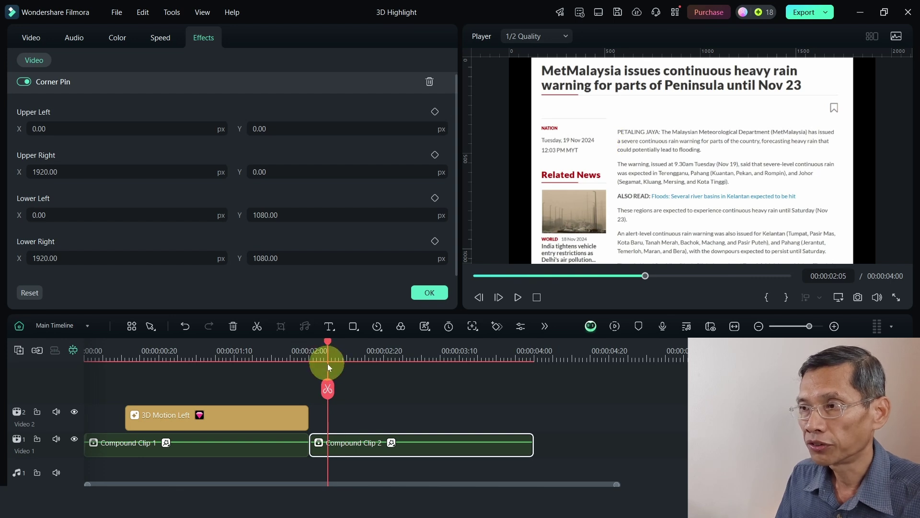
click(435, 111)
click(435, 154)
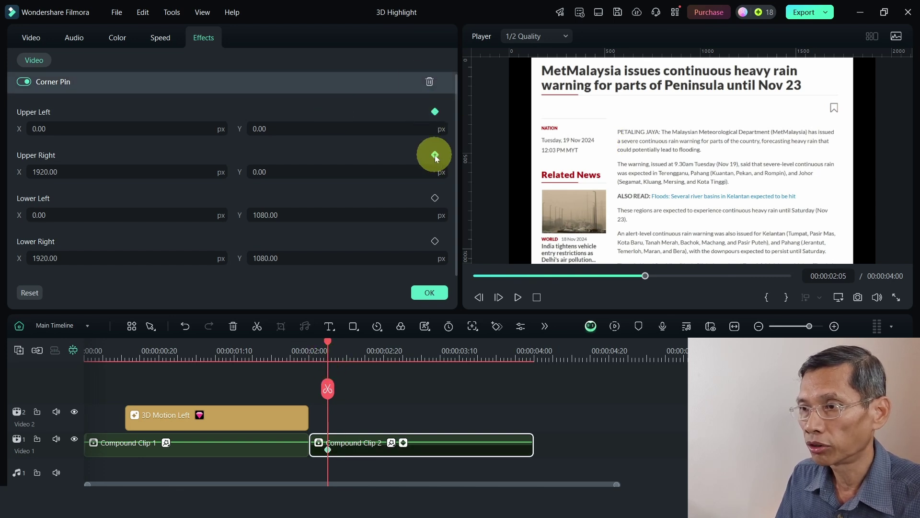
click(435, 197)
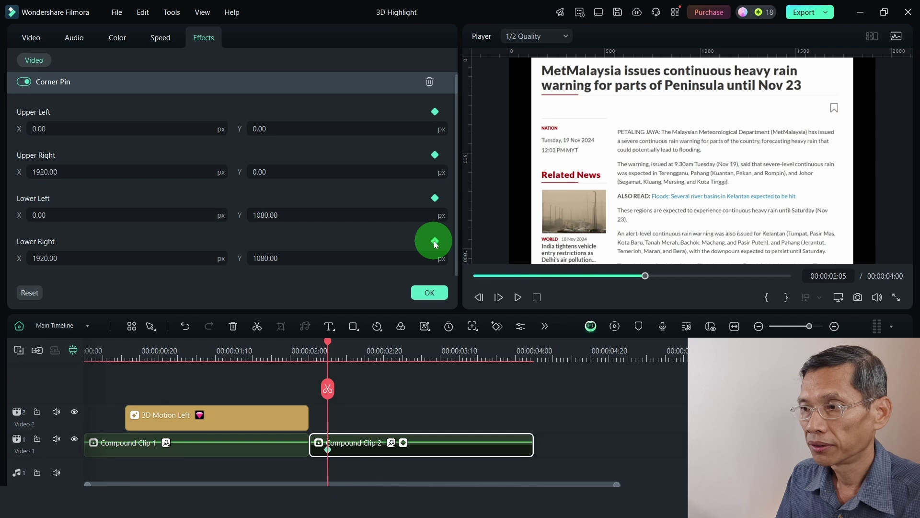
click(434, 241)
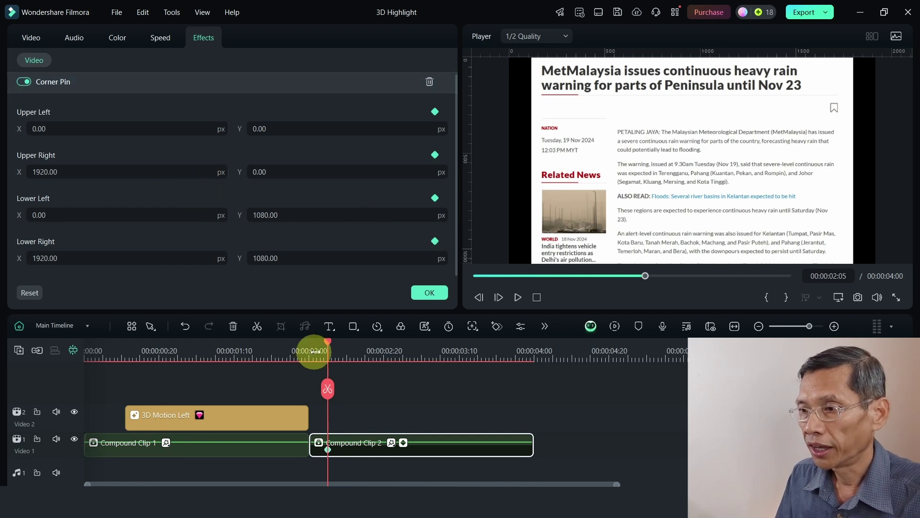
Step: Add matching corner keyframes at about 00:00:02:21, then scrub through to preview the second article
drag(329, 347, 391, 346)
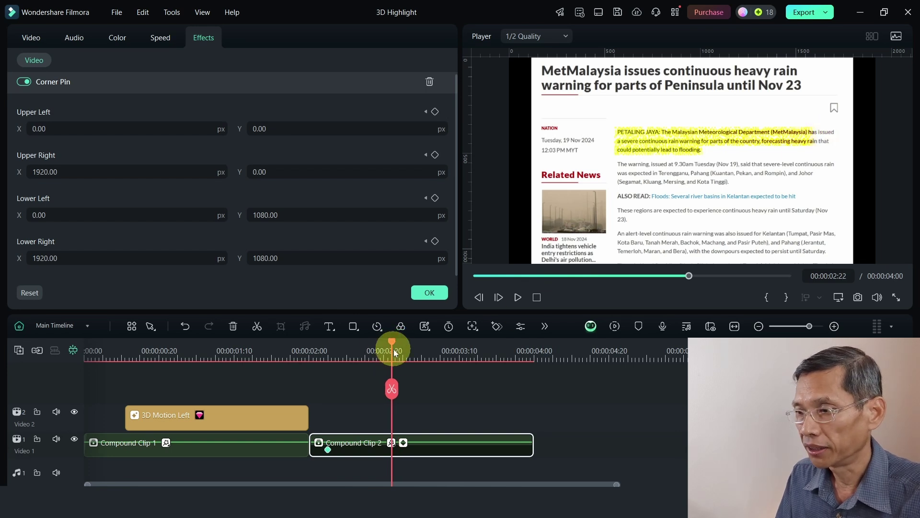
mouse_move(389, 346)
mouse_down()
mouse_move(398, 343)
mouse_move(393, 348)
mouse_up()
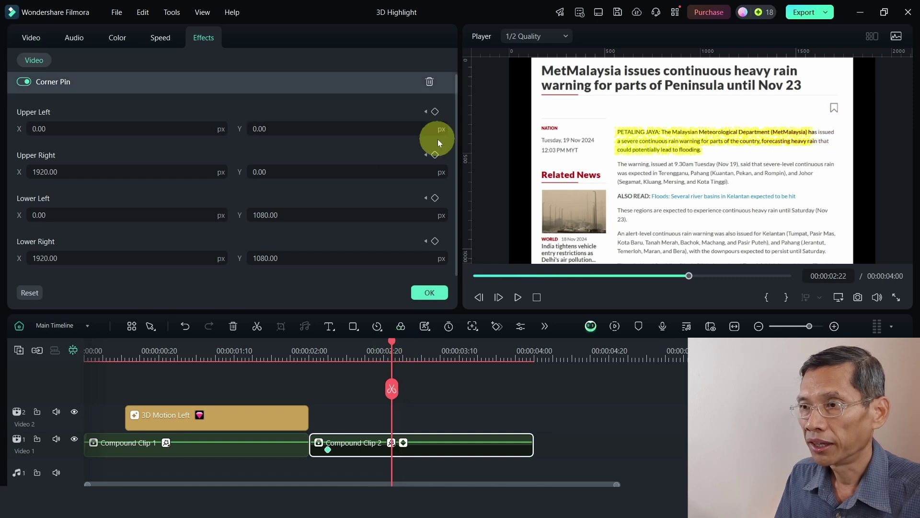
click(434, 111)
click(435, 154)
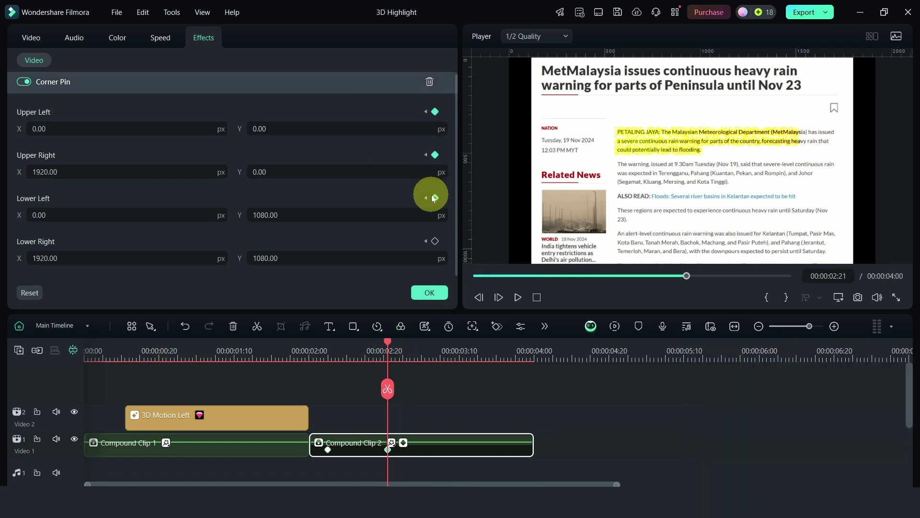
click(435, 241)
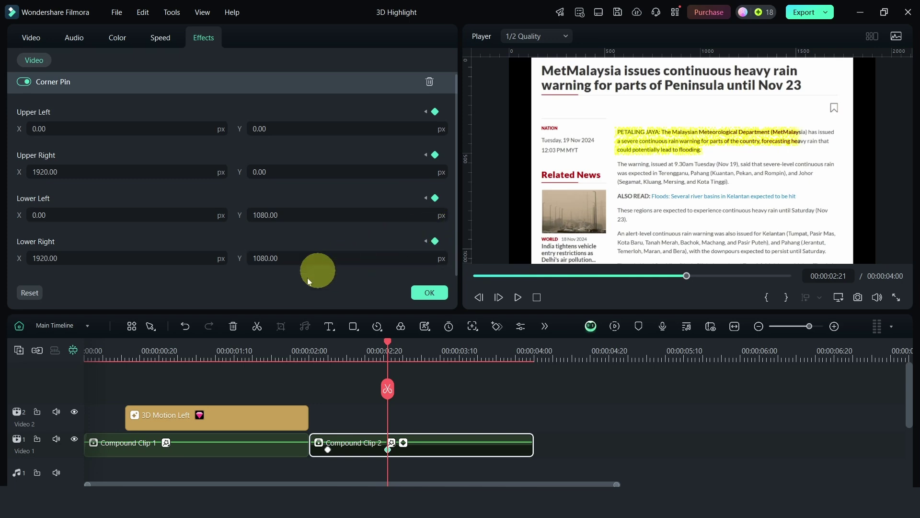
click(196, 347)
drag(197, 343, 390, 362)
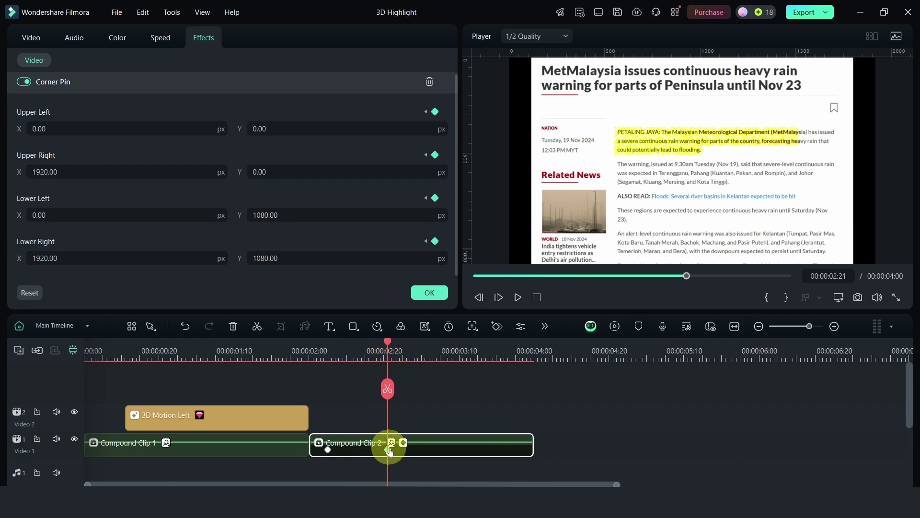
Step: Show the corner-pin handles and shrink the preview zoom to see the whole frame
click(606, 122)
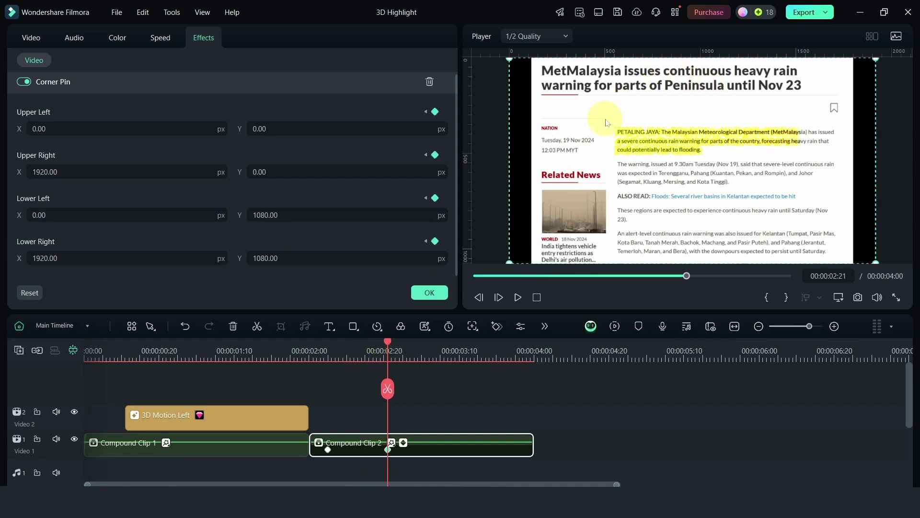
click(846, 299)
click(823, 368)
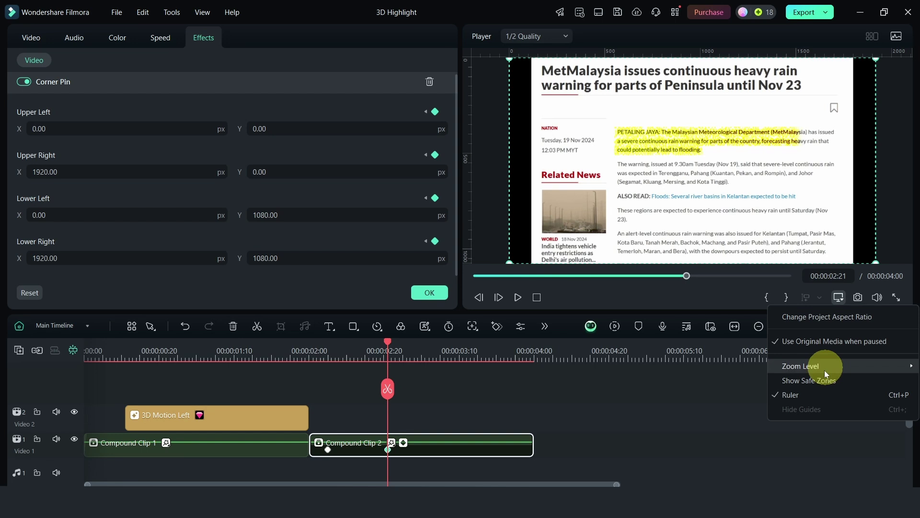
click(697, 392)
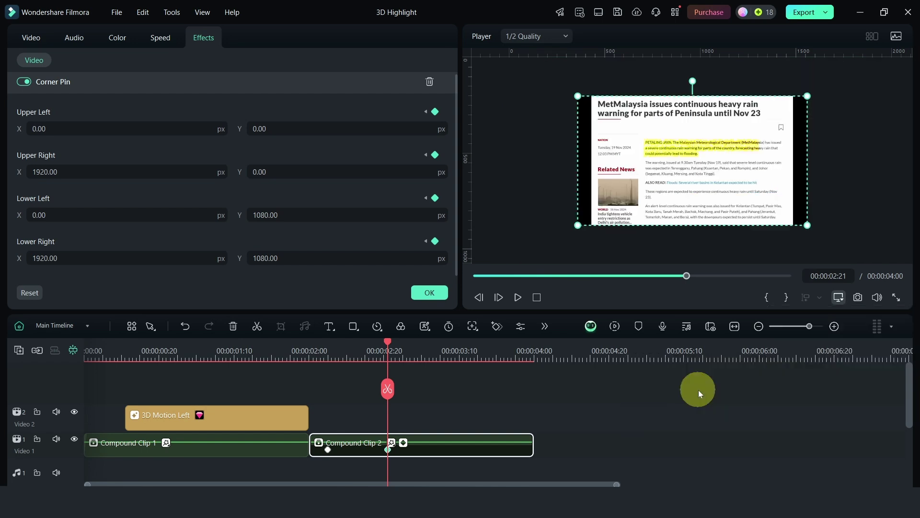
Step: Set Upper Left X to -87, Lower Left X to -79, Upper Right Y to 118, Lower Right Y to 982
click(46, 130)
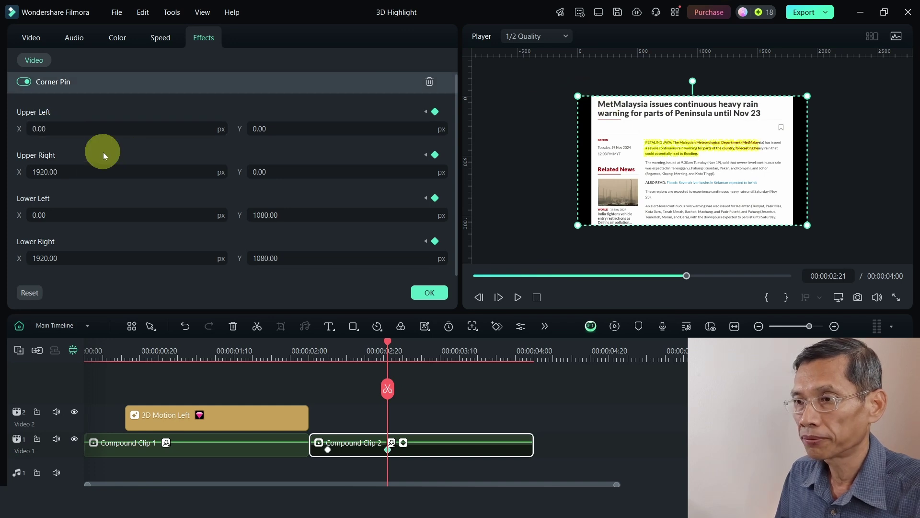
drag(107, 128, 181, 190)
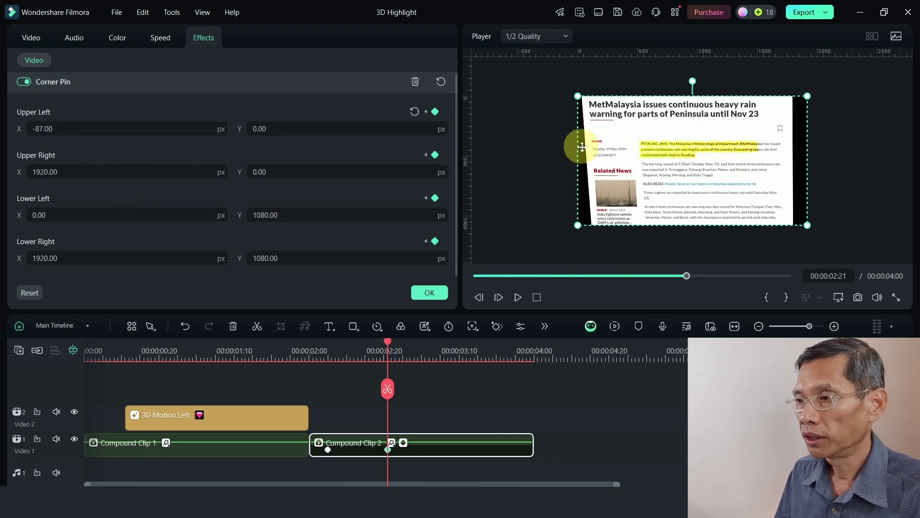
drag(146, 217, 159, 214)
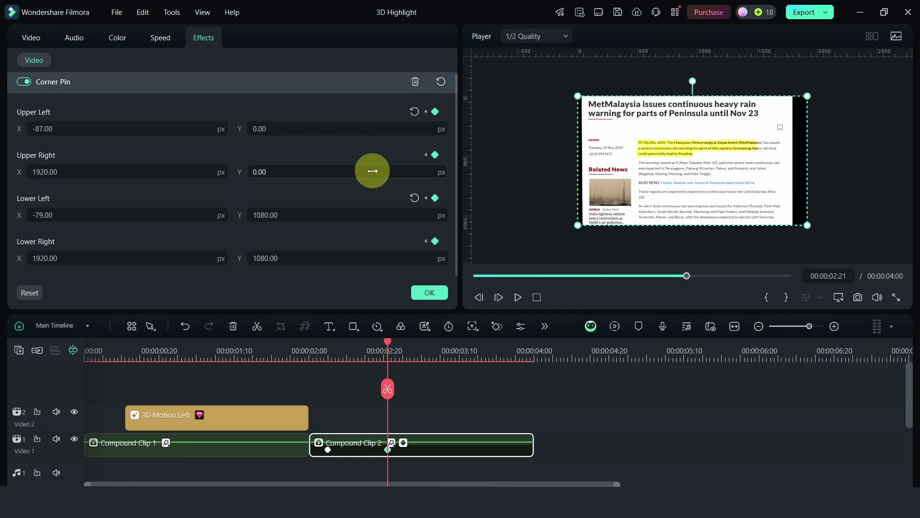
drag(373, 171, 372, 170)
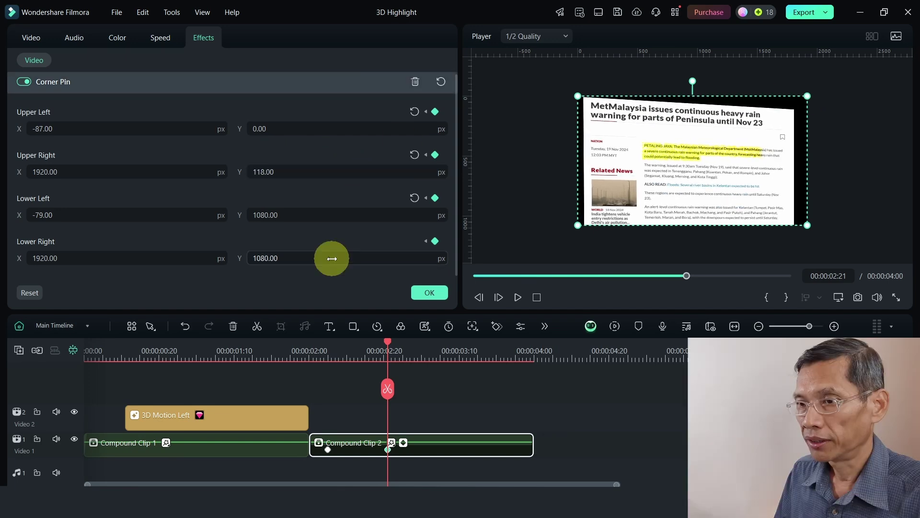
drag(331, 259, 334, 252)
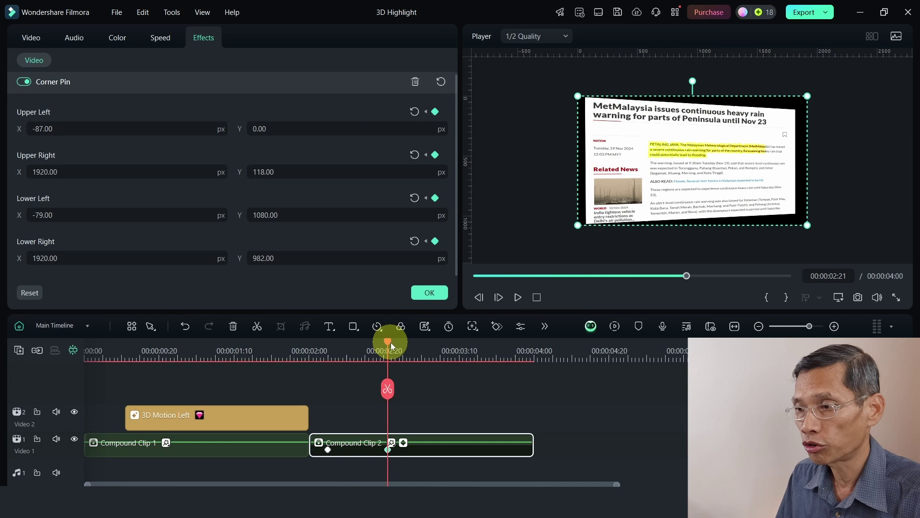
Step: Add corner keyframes at the clip's end, 00:00:03:29
drag(388, 344, 531, 357)
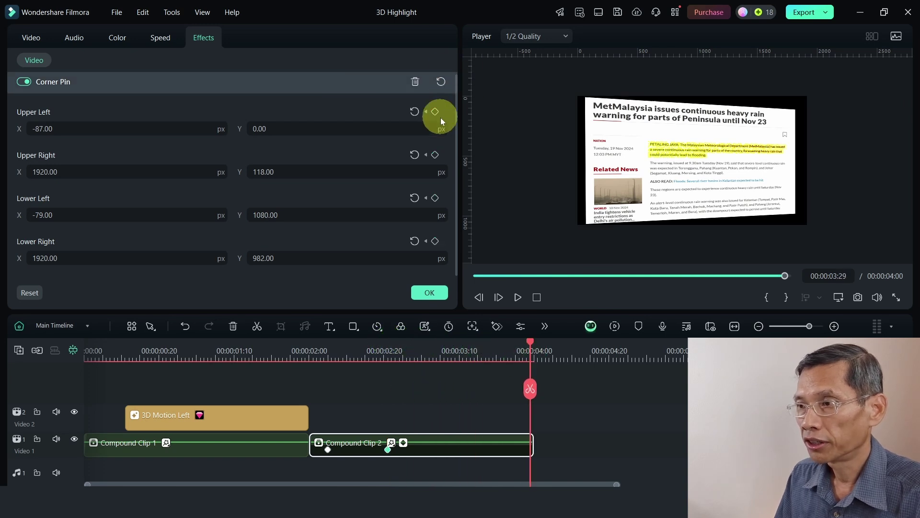
click(435, 155)
click(435, 197)
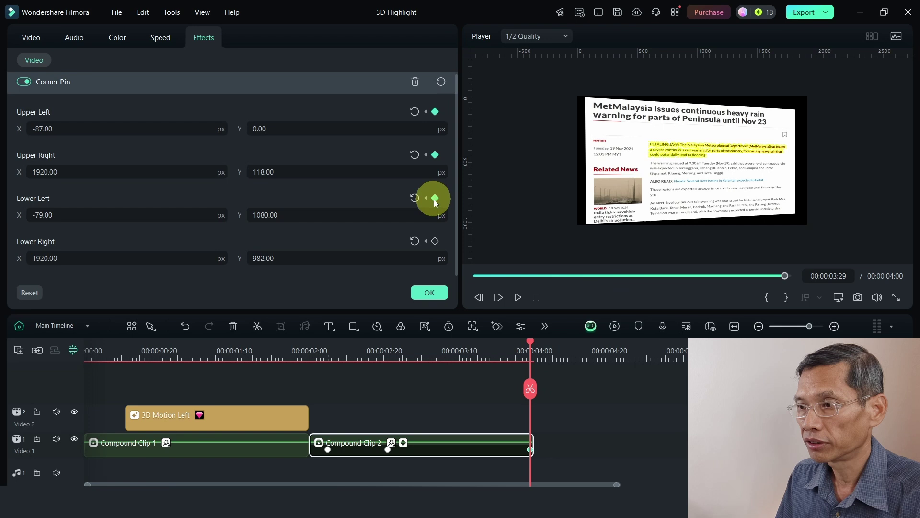
click(435, 240)
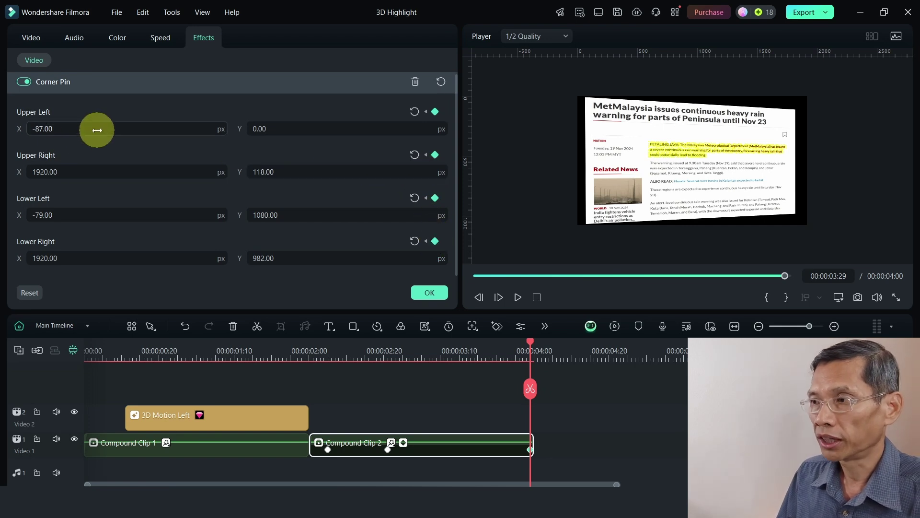
Step: Push the left corners outward: upper-left to -235/-132, lower-left to -227/1287
drag(97, 130, 97, 129)
drag(134, 214, 134, 214)
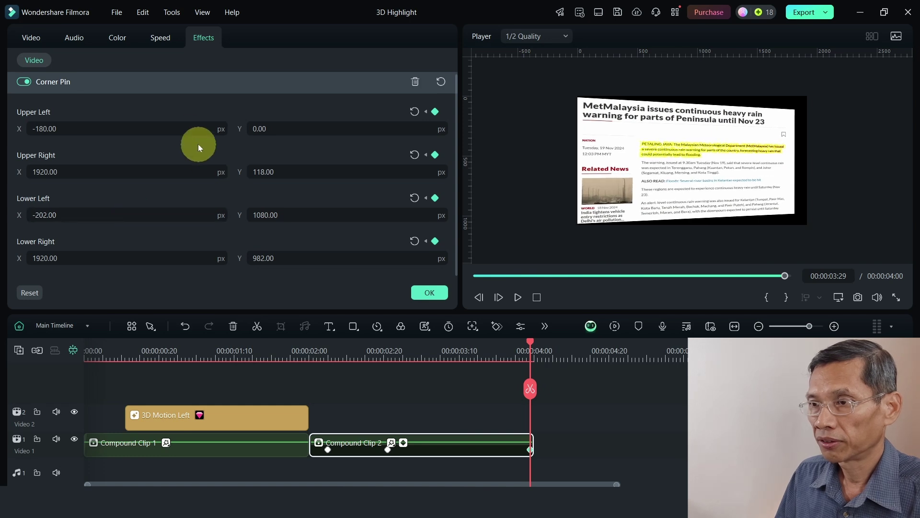
drag(181, 130, 181, 129)
drag(189, 211, 189, 211)
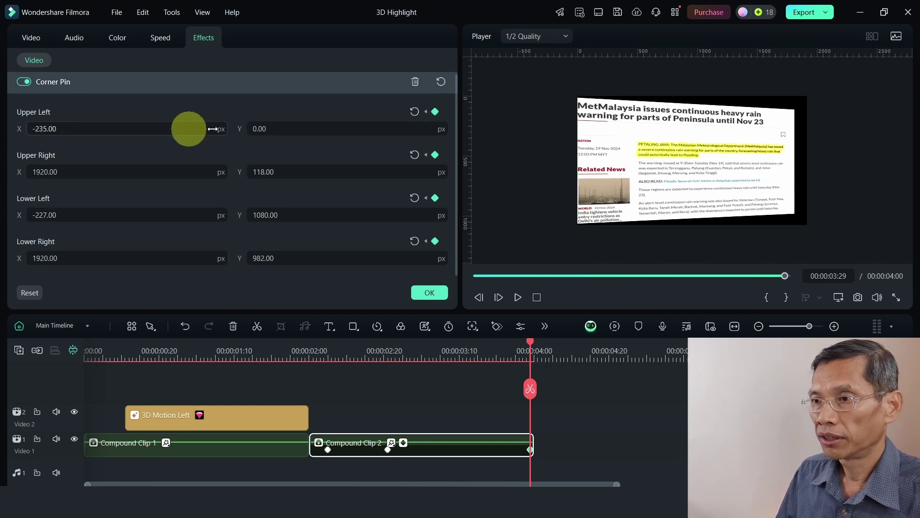
click(275, 127)
drag(275, 127, 275, 127)
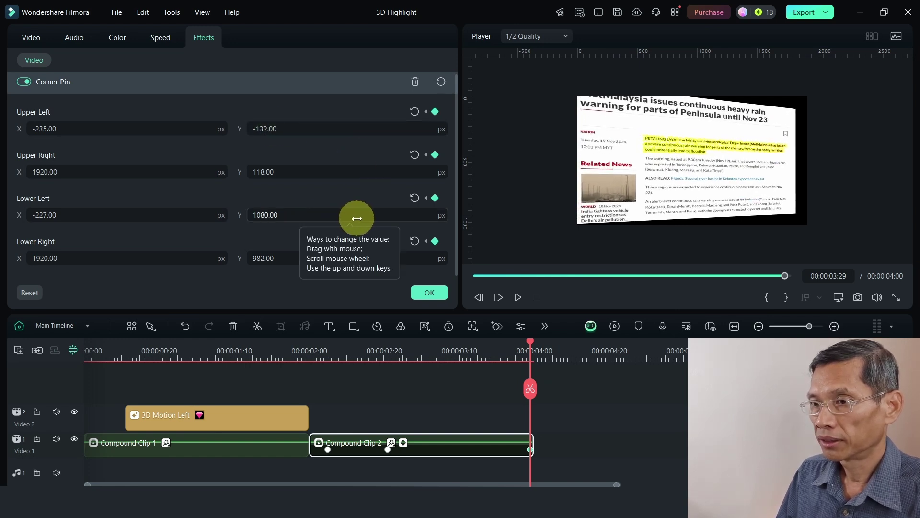
drag(356, 218, 349, 201)
Step: Set the upper-right corner to 1907/61 and fine-tune the upper-left X position
click(132, 171)
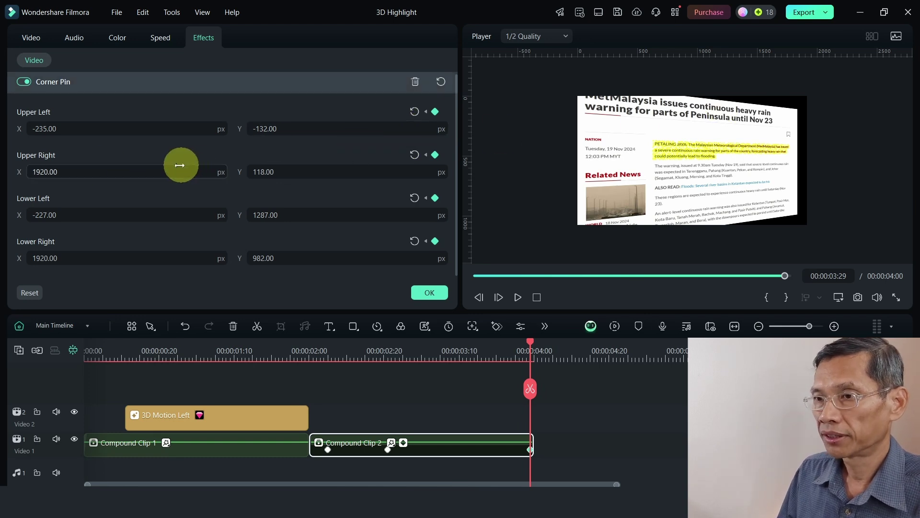
drag(171, 171, 167, 171)
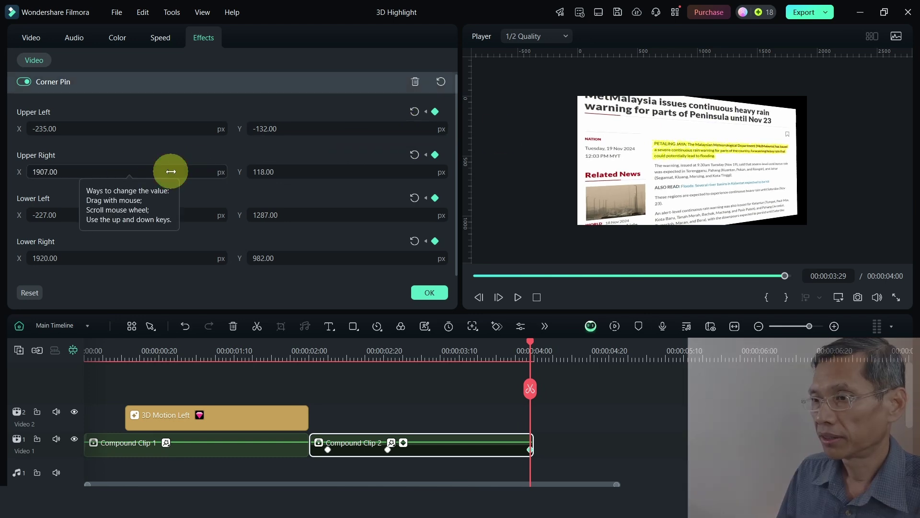
drag(329, 168, 323, 169)
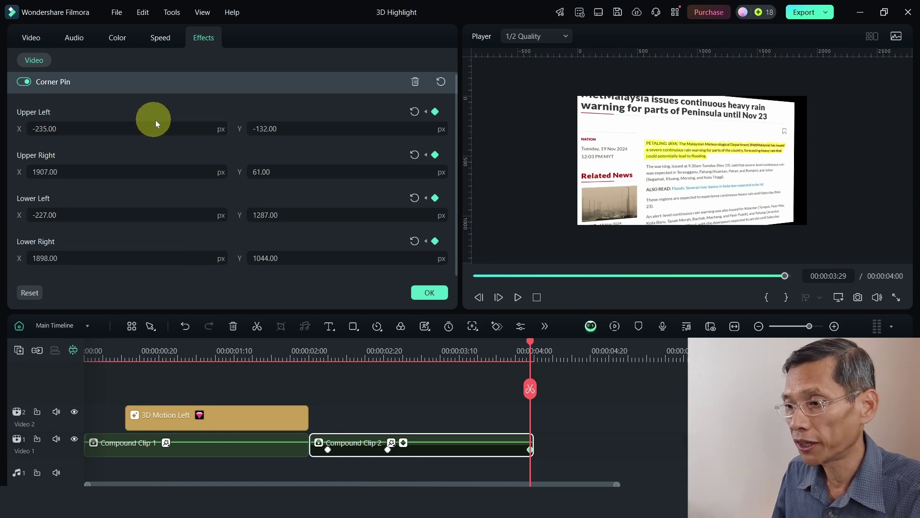
drag(161, 130, 162, 129)
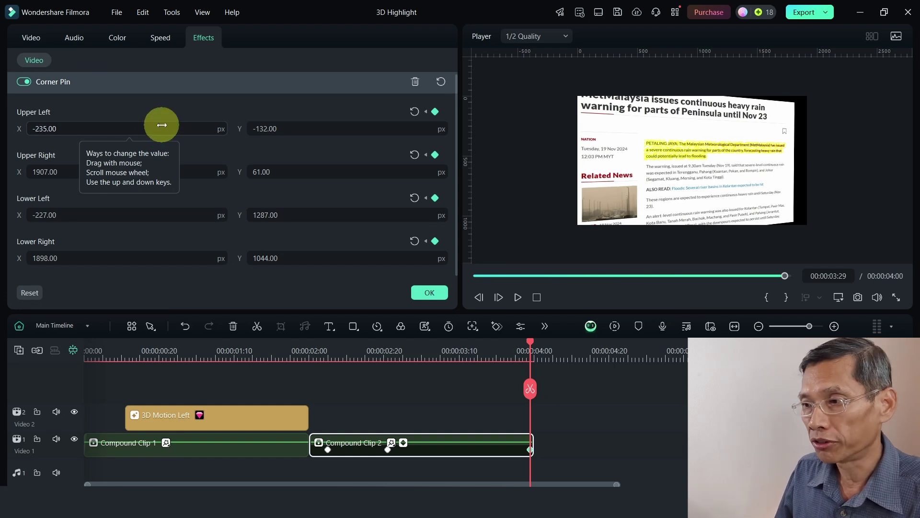
Step: Confirm the corner pin, then add Position keyframes to Compound Clip 2 at its end and 00:00:03:04
click(429, 292)
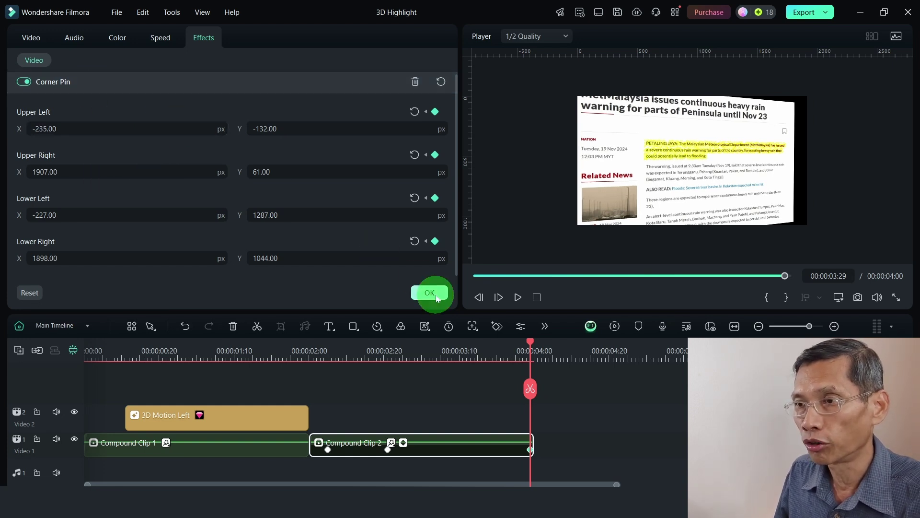
double_click(422, 447)
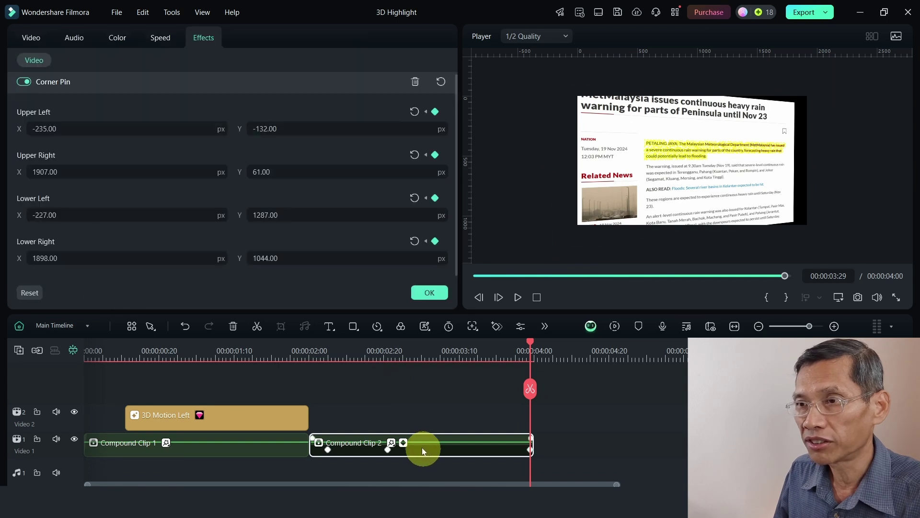
click(31, 38)
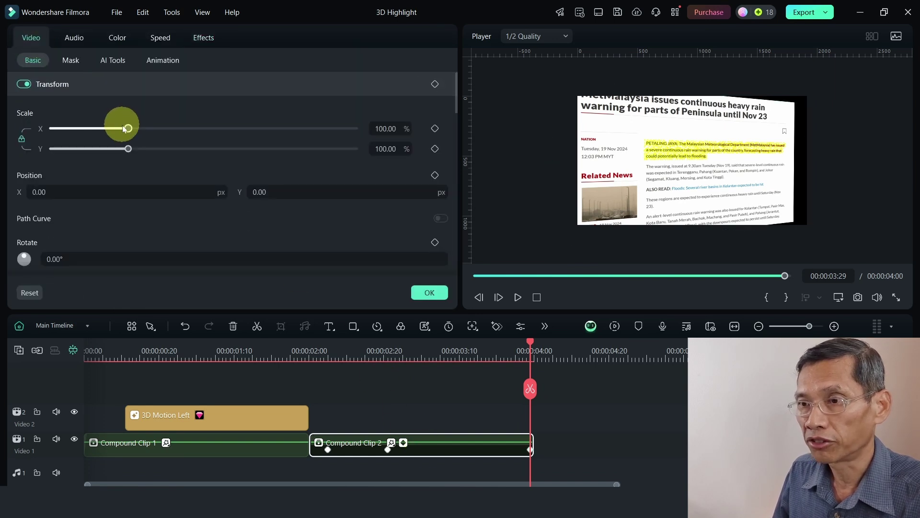
click(435, 175)
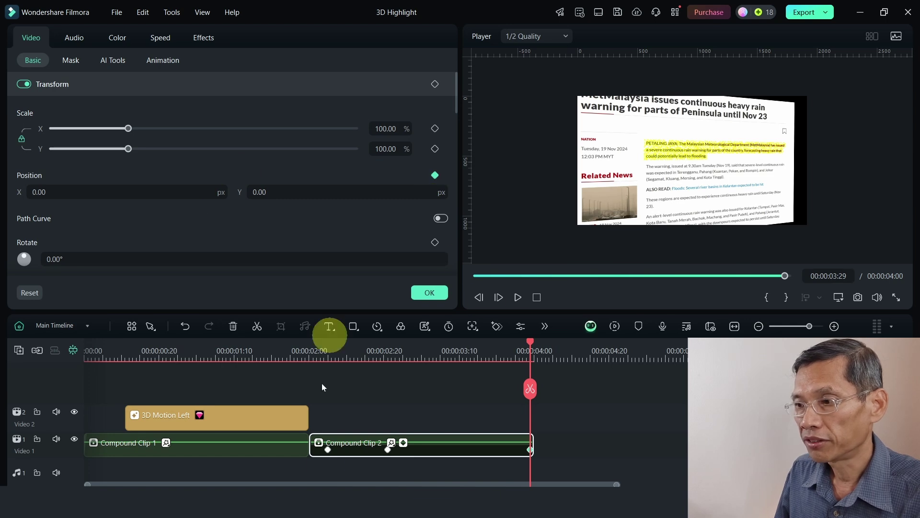
mouse_move(531, 345)
mouse_down()
mouse_move(406, 361)
mouse_move(436, 354)
mouse_move(436, 341)
mouse_move(529, 356)
mouse_up()
click(435, 175)
Step: Set the end keyframe's Y position to 0 and shift the article 172 px left
double_click(367, 192)
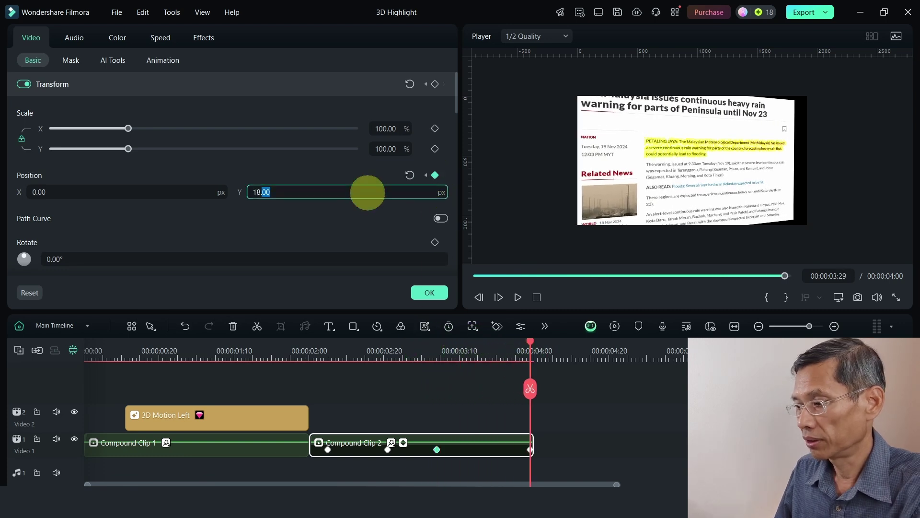
key(BackSpace)
key(BackSpace)
key(BackSpace)
key(BackSpace)
text(0)
drag(180, 192, 334, 288)
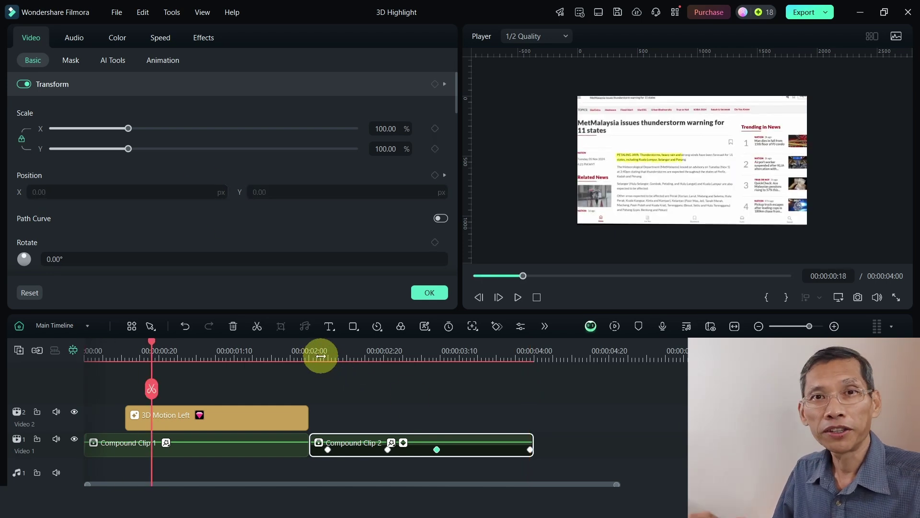